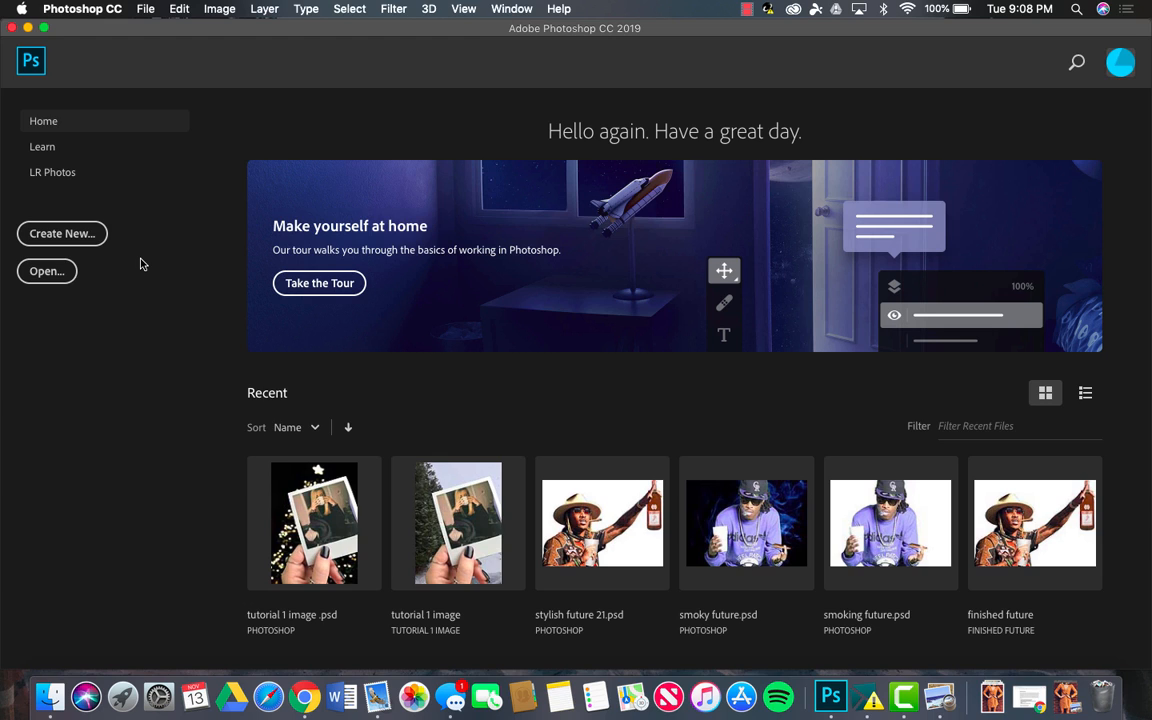
Create a new document from the Default Photoshop Size preset, 7 x 5 in at 300 ppi
{"action": "left_click", "coordinate": [57, 233]}
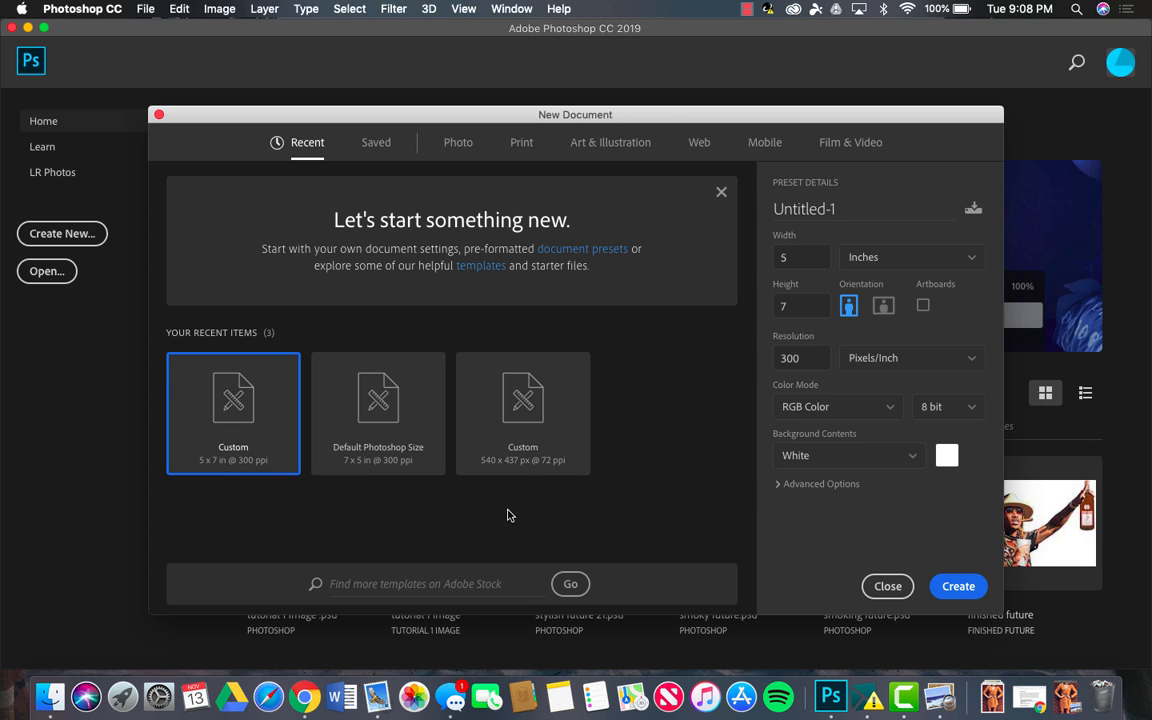
{"action": "left_click", "coordinate": [378, 405]}
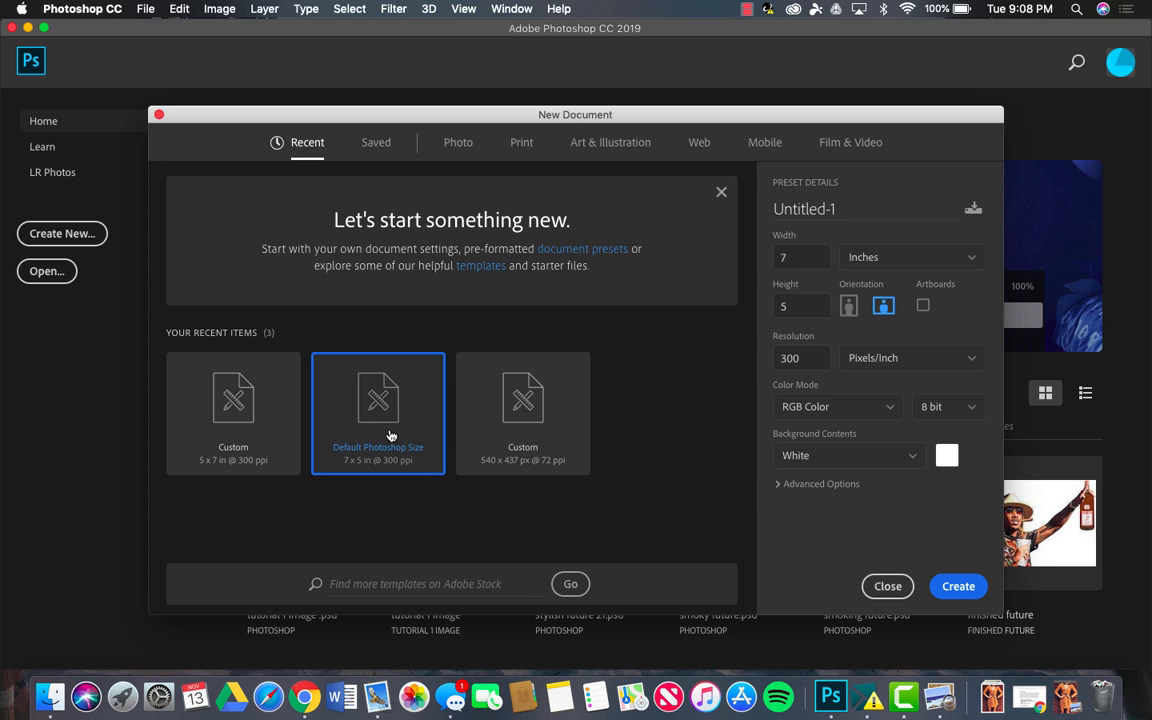
{"action": "left_click", "coordinate": [955, 588]}
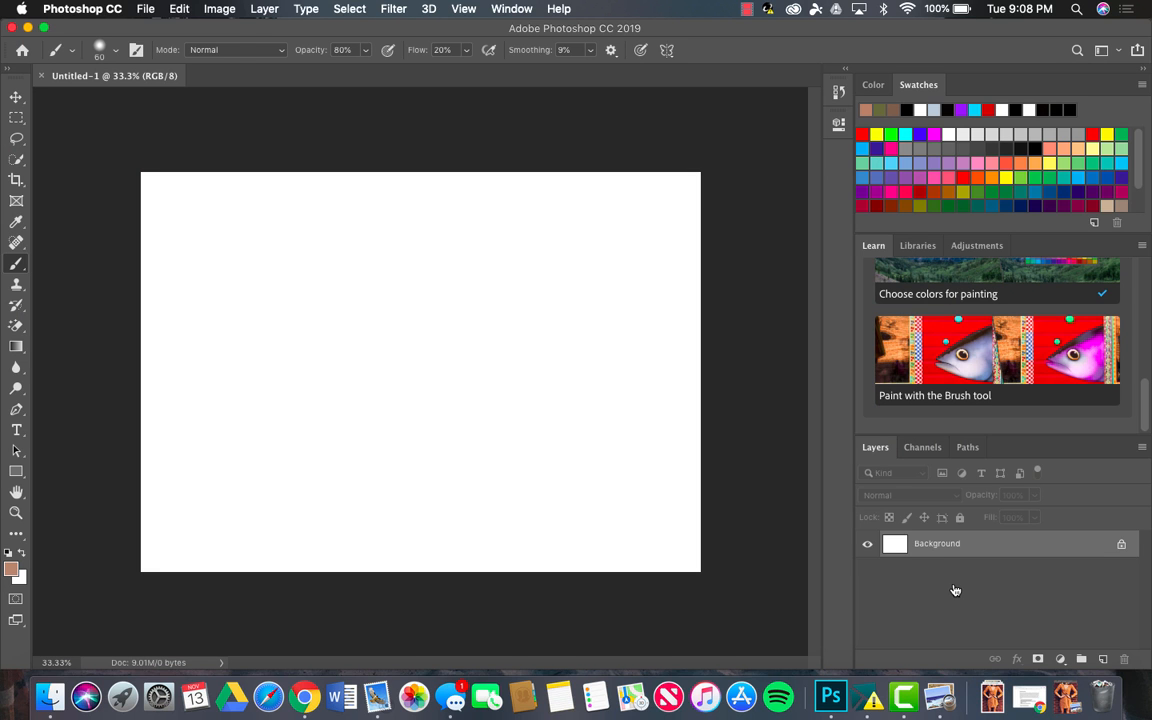
Place a portrait festival photo from the Photos library into the document as an embedded image
{"action": "left_click", "coordinate": [147, 10]}
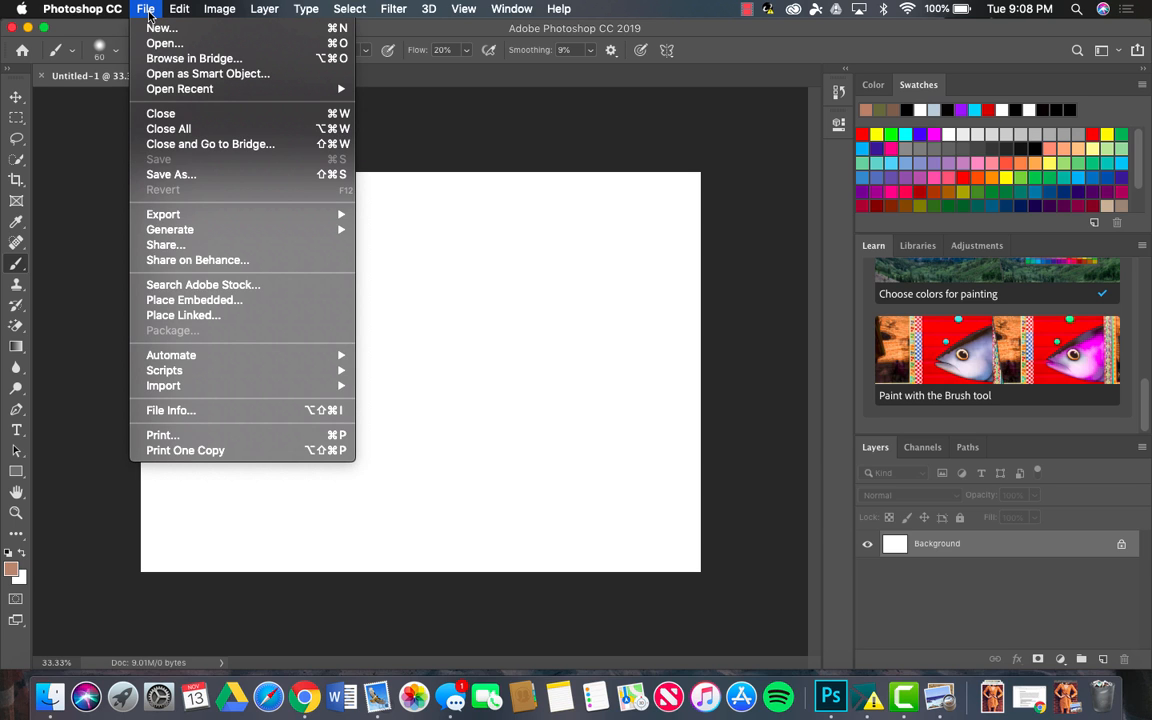
{"action": "left_click", "coordinate": [250, 300]}
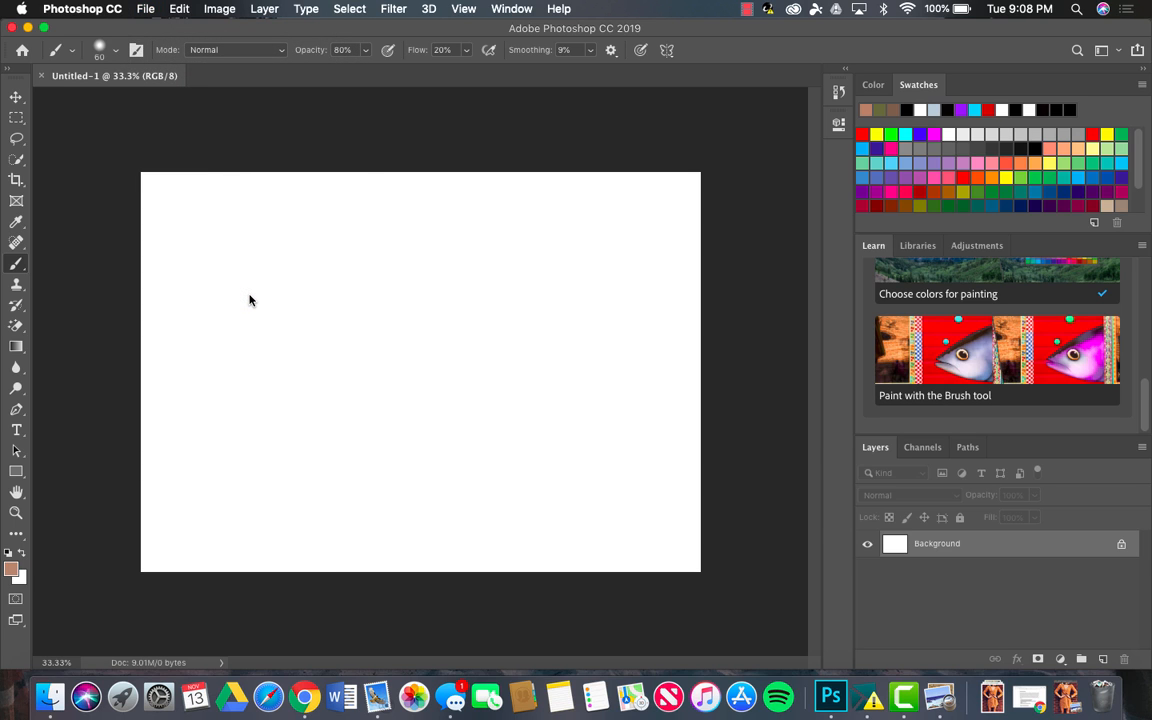
{"action": "scroll", "coordinate": [258, 300], "scroll_direction": "down", "scroll_amount": 5}
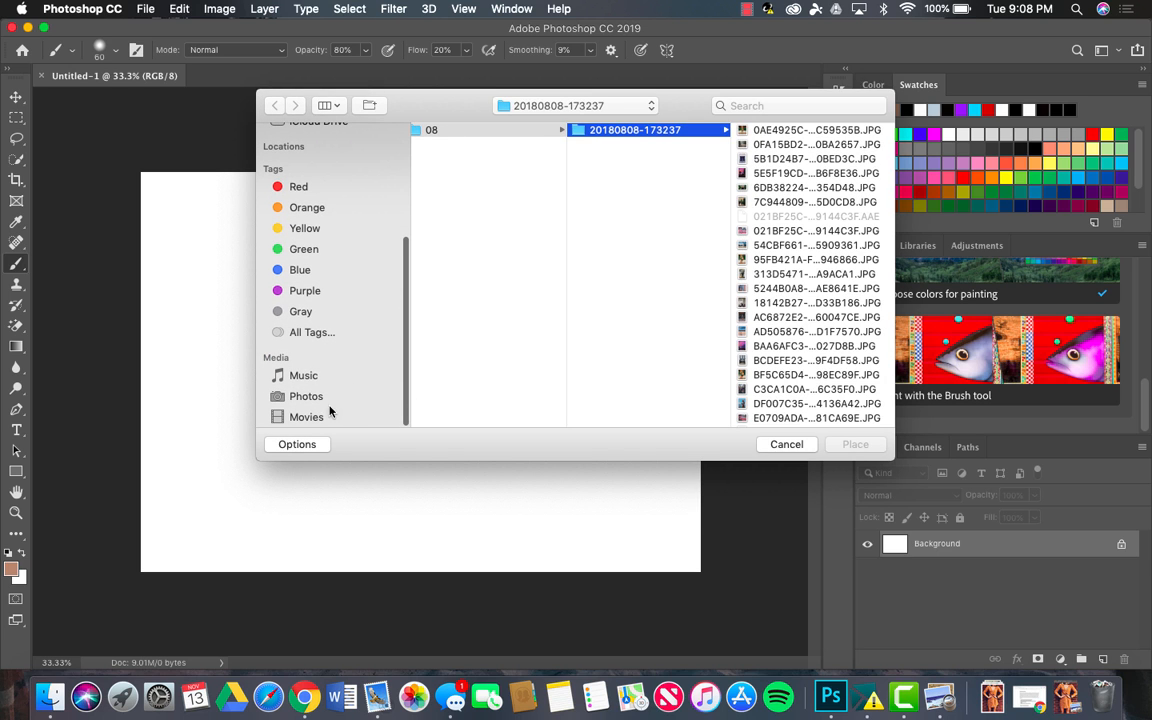
{"action": "left_click", "coordinate": [315, 397]}
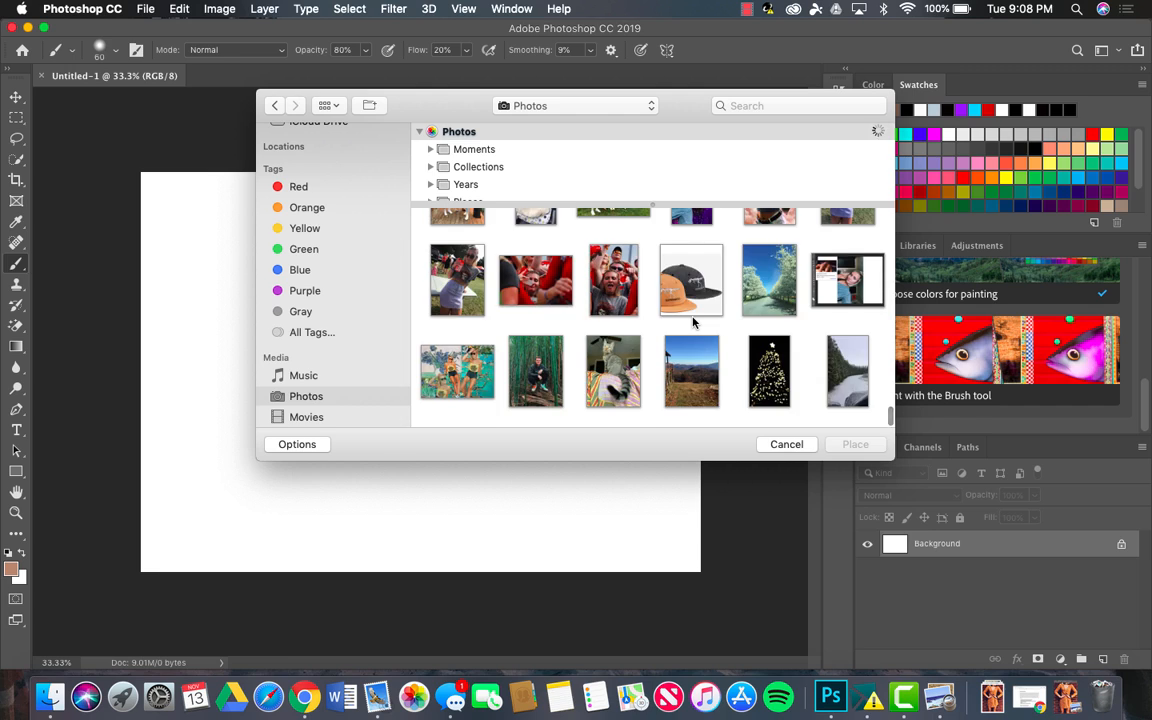
{"action": "scroll", "coordinate": [584, 334], "scroll_direction": "up", "scroll_amount": 10}
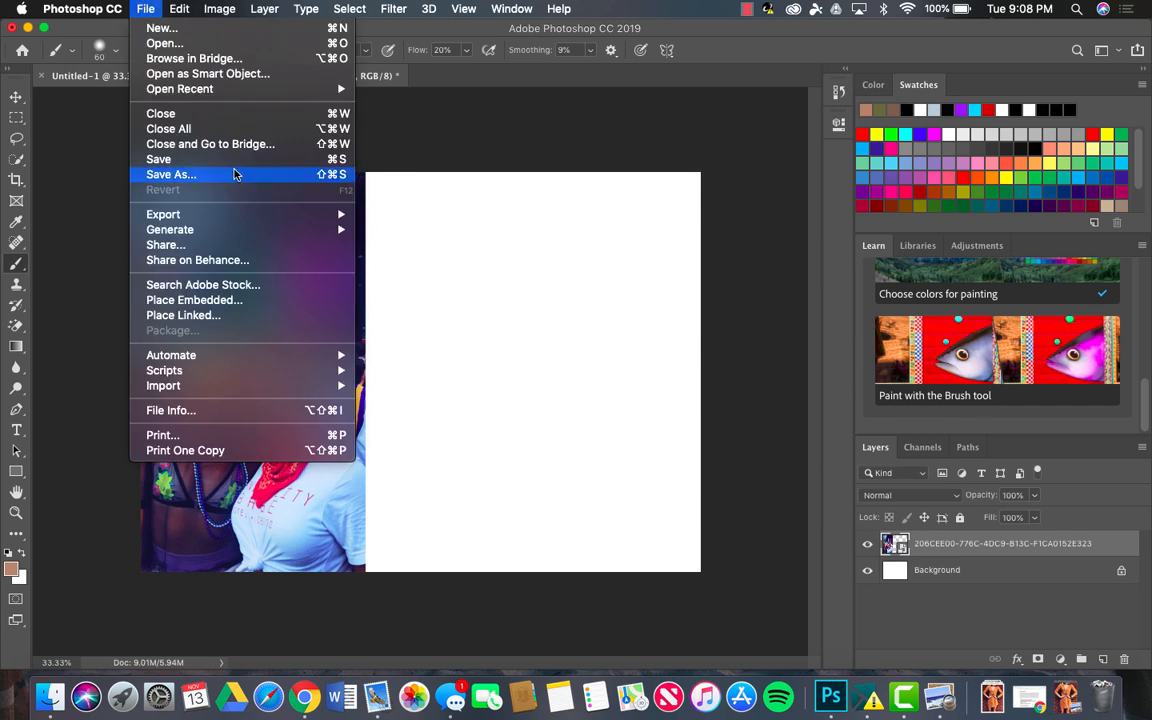
Place the embedded concert crowd photo IMG_0581 and shift it horizontally to the canvas's right edge
{"action": "left_click", "coordinate": [205, 288]}
{"action": "left_click", "coordinate": [304, 396]}
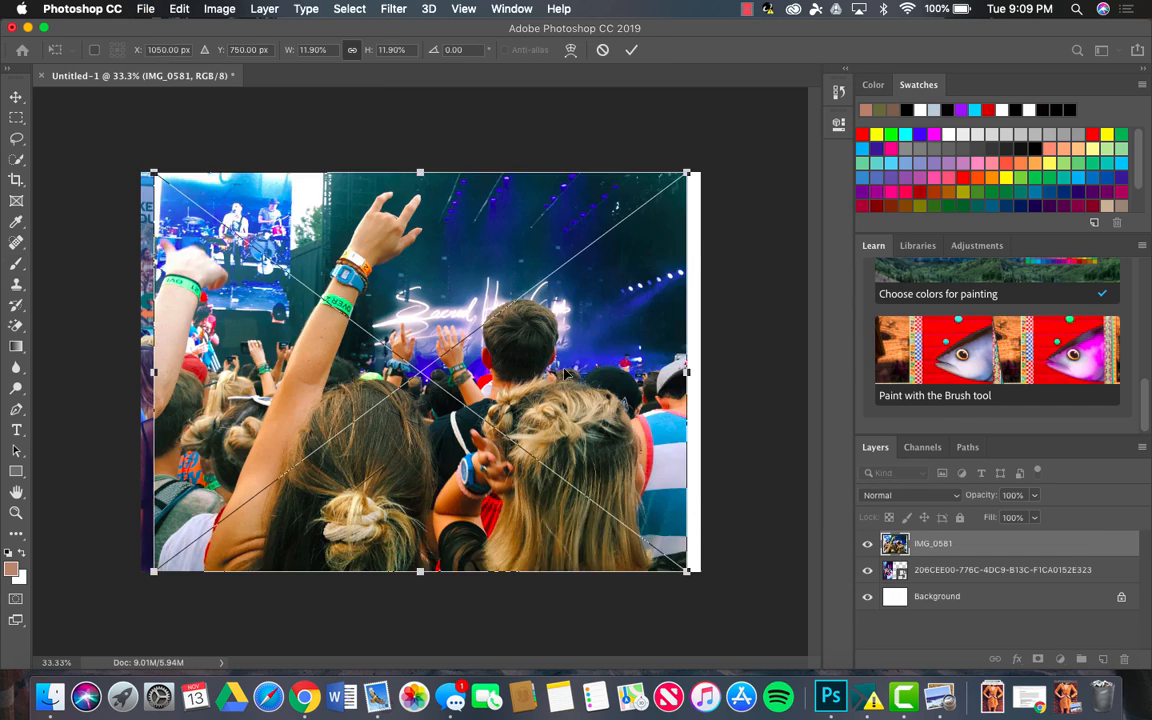
{"action": "left_click_drag", "start_coordinate": [564, 373], "coordinate": [595, 373]}
{"action": "key", "text": "Return"}
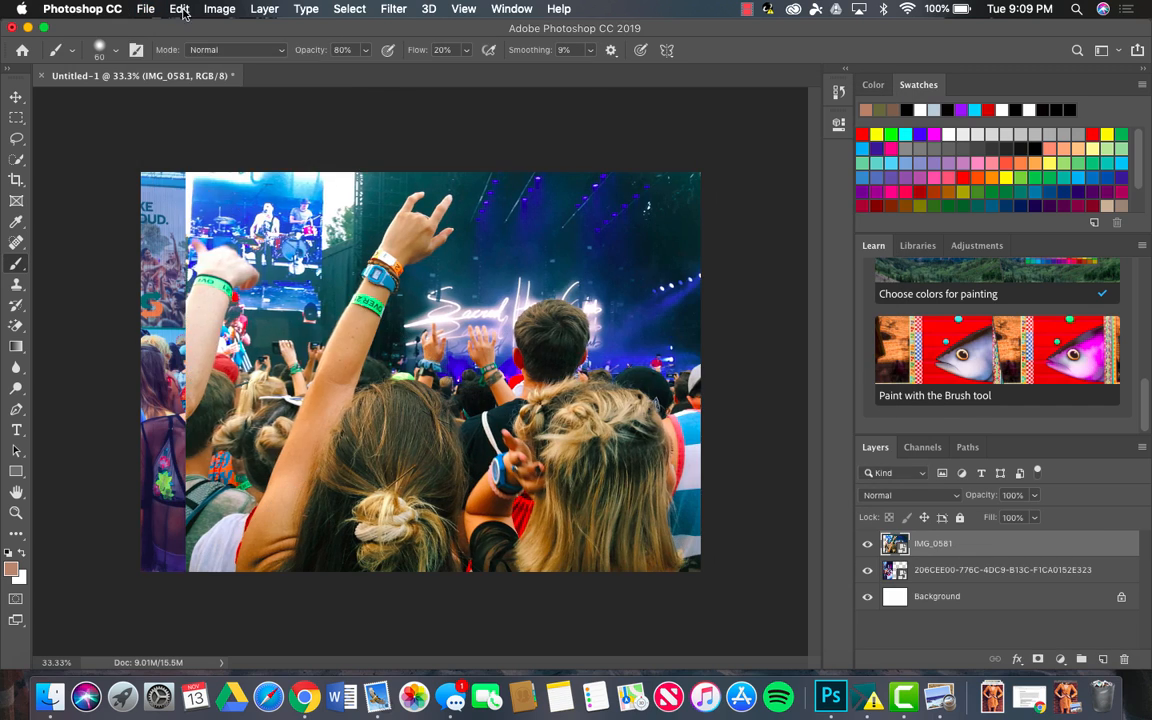
Place the photo of a woman in front of a Ferris wheel from the Photos library as an embedded image
{"action": "left_click", "coordinate": [150, 9]}
{"action": "left_click", "coordinate": [218, 293]}
{"action": "left_click", "coordinate": [315, 394]}
{"action": "scroll", "coordinate": [609, 292], "scroll_direction": "up", "scroll_amount": 10}
{"action": "double_click", "coordinate": [457, 323]}
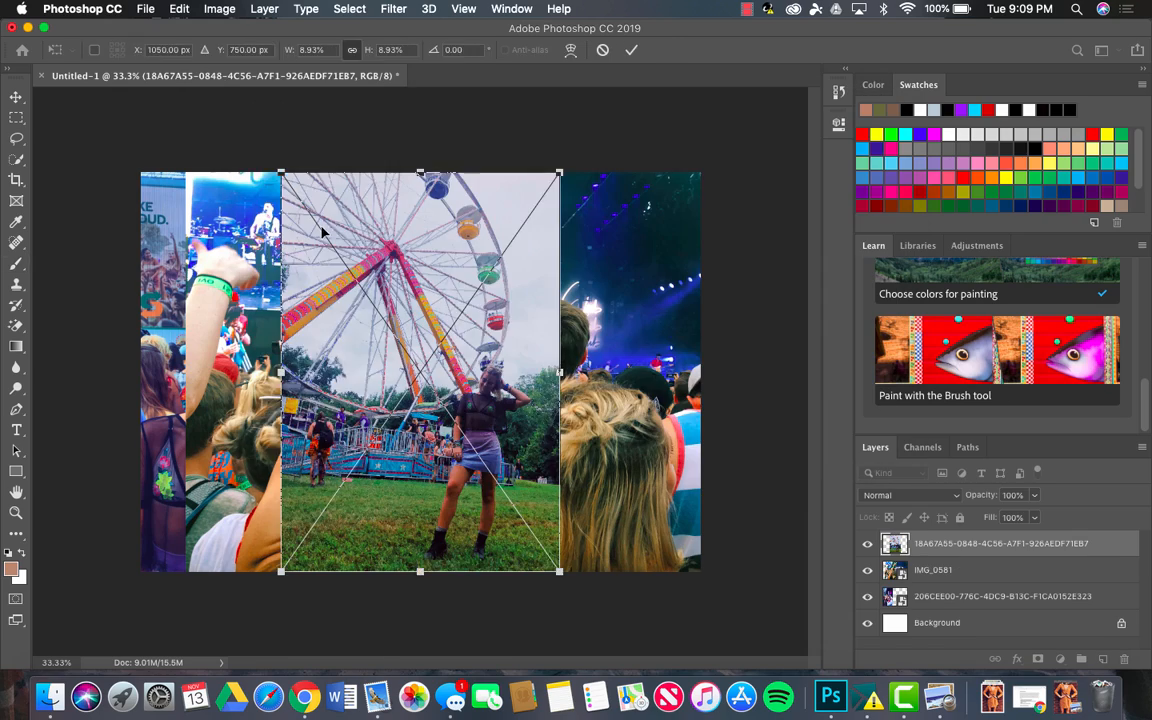
{"action": "key", "text": "Return"}
Place the embedded photo IMG_7185 of the crowd and neon-lit stage from the Photos library
{"action": "left_click", "coordinate": [145, 9]}
{"action": "left_click", "coordinate": [218, 293]}
{"action": "left_click", "coordinate": [306, 396]}
{"action": "scroll", "coordinate": [585, 345], "scroll_direction": "up", "scroll_amount": 3}
{"action": "left_click", "coordinate": [694, 342]}
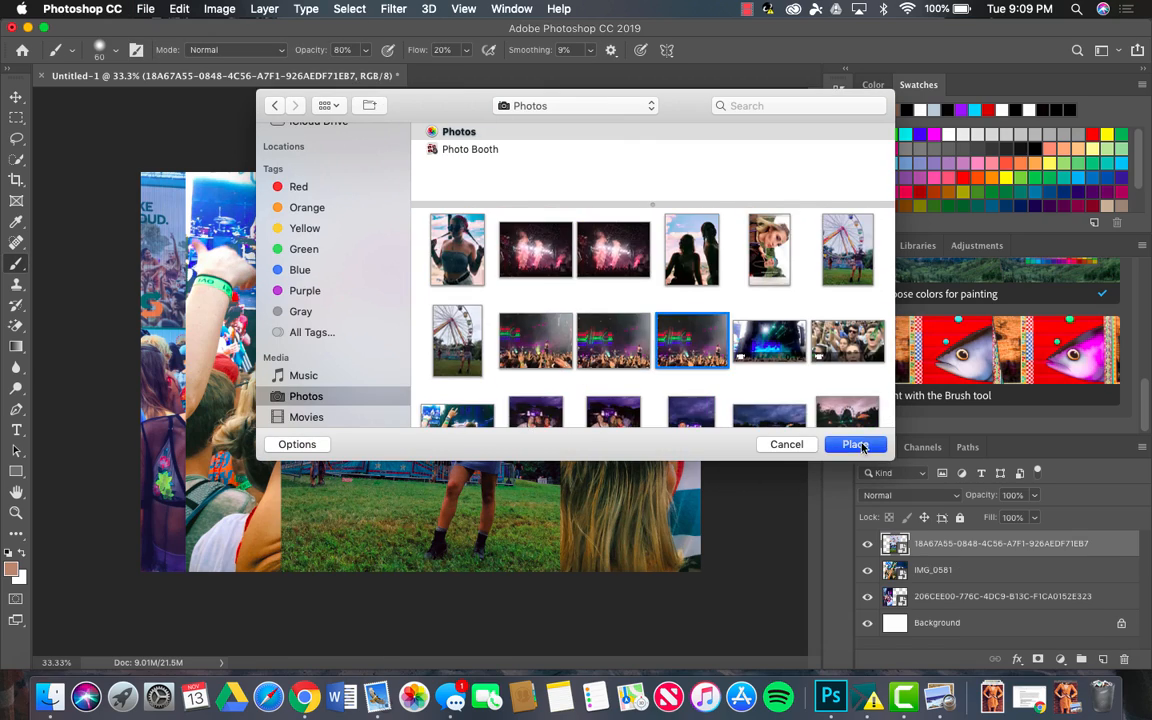
{"action": "left_click", "coordinate": [855, 444]}
{"action": "key", "text": "Return"}
Place the pink fireworks and confetti crowd photo from the Photos library as an embedded image
{"action": "left_click", "coordinate": [145, 9]}
{"action": "left_click", "coordinate": [218, 293]}
{"action": "left_click", "coordinate": [306, 396]}
{"action": "scroll", "coordinate": [671, 216], "scroll_direction": "up", "scroll_amount": 5}
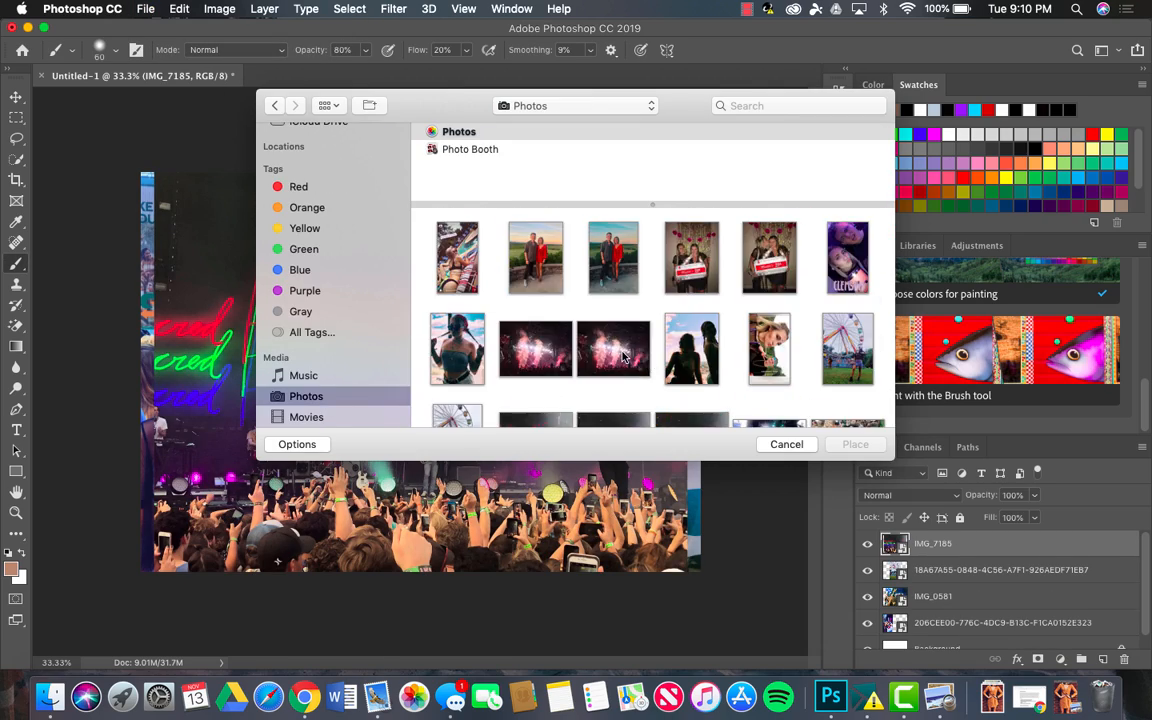
{"action": "double_click", "coordinate": [540, 347]}
{"action": "left_click", "coordinate": [145, 9]}
{"action": "key", "text": "Return"}
Place the embedded photo IMG_0527 of two women silhouetted against the sky from the Photos library
{"action": "left_click", "coordinate": [145, 9]}
{"action": "left_click", "coordinate": [218, 293]}
{"action": "scroll", "coordinate": [322, 398], "scroll_direction": "down", "scroll_amount": 2}
{"action": "left_click", "coordinate": [306, 396]}
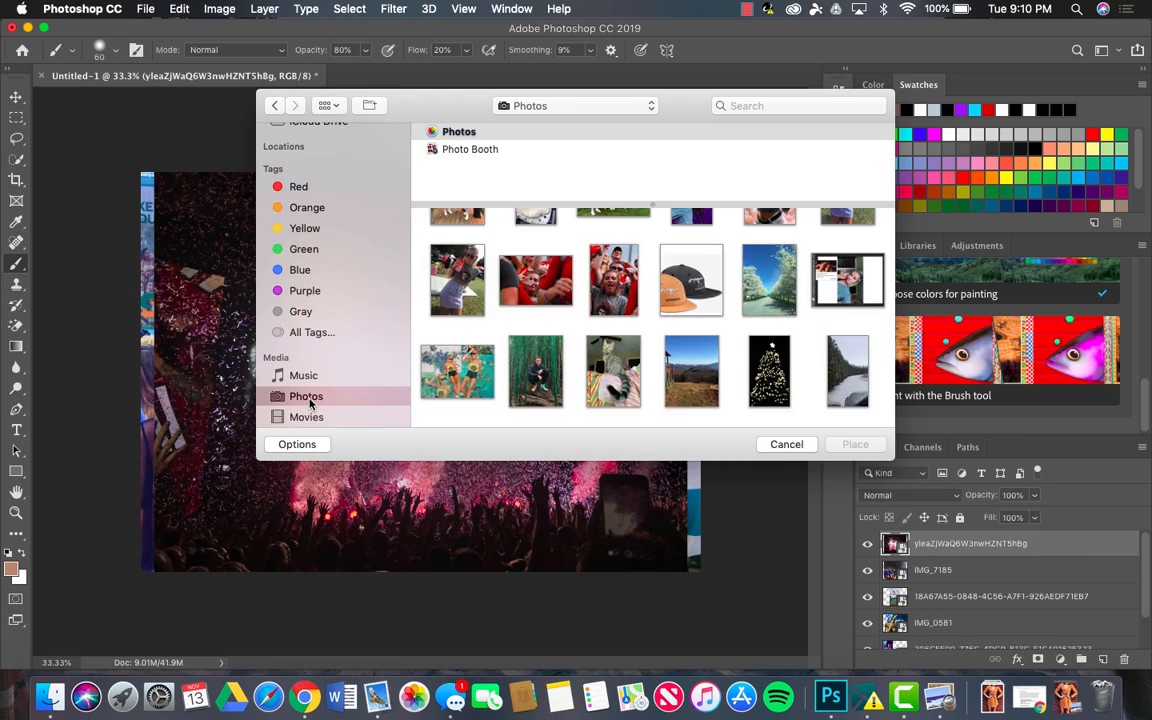
{"action": "scroll", "coordinate": [586, 319], "scroll_direction": "up", "scroll_amount": 3}
{"action": "double_click", "coordinate": [586, 310]}
{"action": "key", "text": "Return"}
Place the dusk group photo with the Ferris wheel behind it as an embedded image
{"action": "left_click", "coordinate": [145, 9]}
{"action": "left_click", "coordinate": [218, 293]}
{"action": "left_click", "coordinate": [306, 396]}
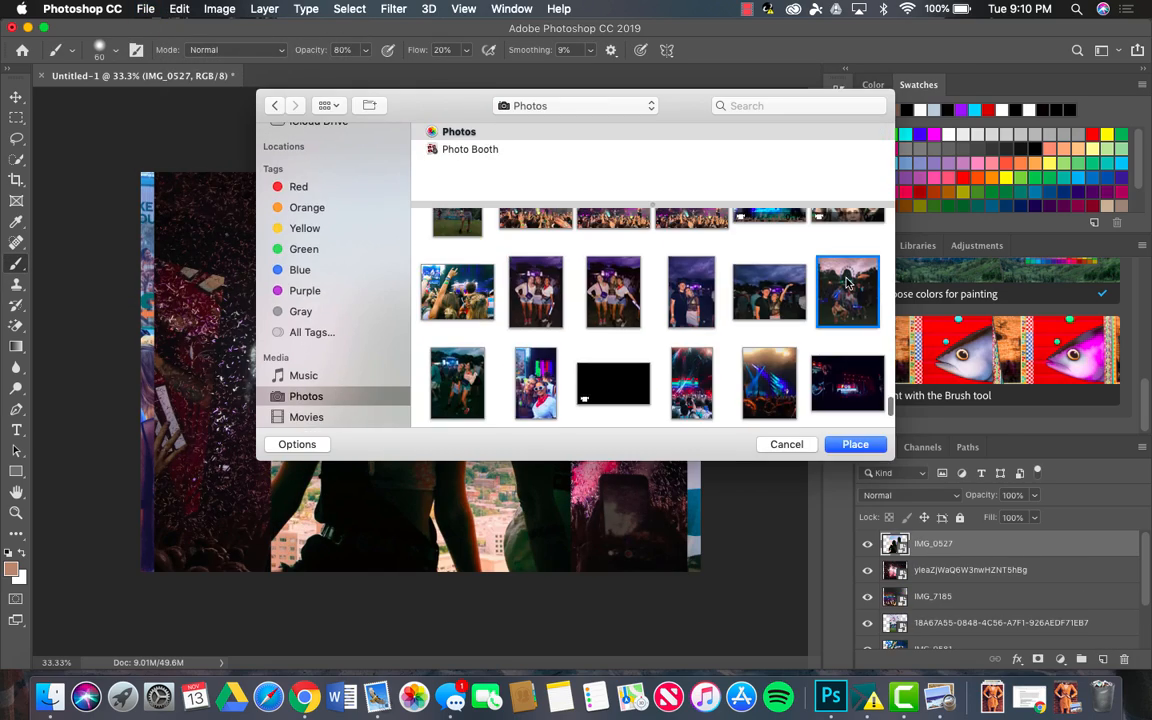
{"action": "double_click", "coordinate": [765, 255]}
{"action": "key", "text": "Return"}
{"action": "scroll", "coordinate": [930, 580], "scroll_direction": "down", "scroll_amount": 3}
{"action": "scroll", "coordinate": [930, 580], "scroll_direction": "up", "scroll_amount": 3}
{"action": "scroll", "coordinate": [930, 580], "scroll_direction": "down", "scroll_amount": 3}
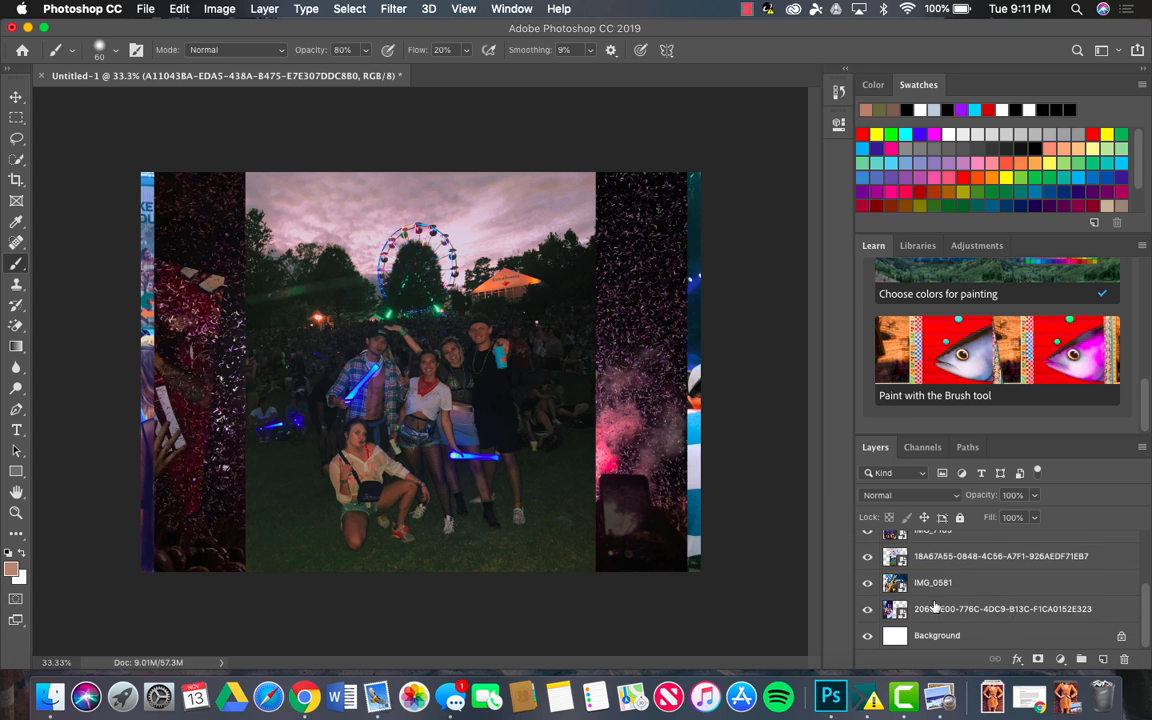
Place the portrait photo of a couple under a purple night sky as an embedded image
{"action": "left_click", "coordinate": [145, 9]}
{"action": "left_click", "coordinate": [218, 293]}
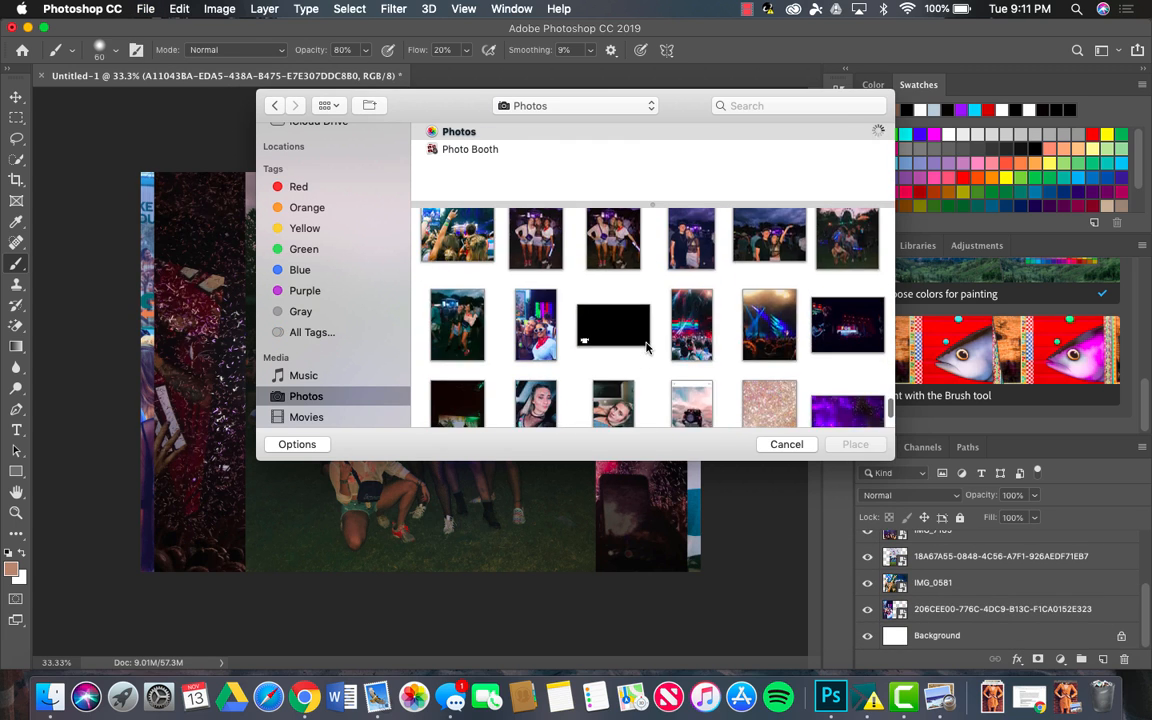
{"action": "double_click", "coordinate": [622, 245]}
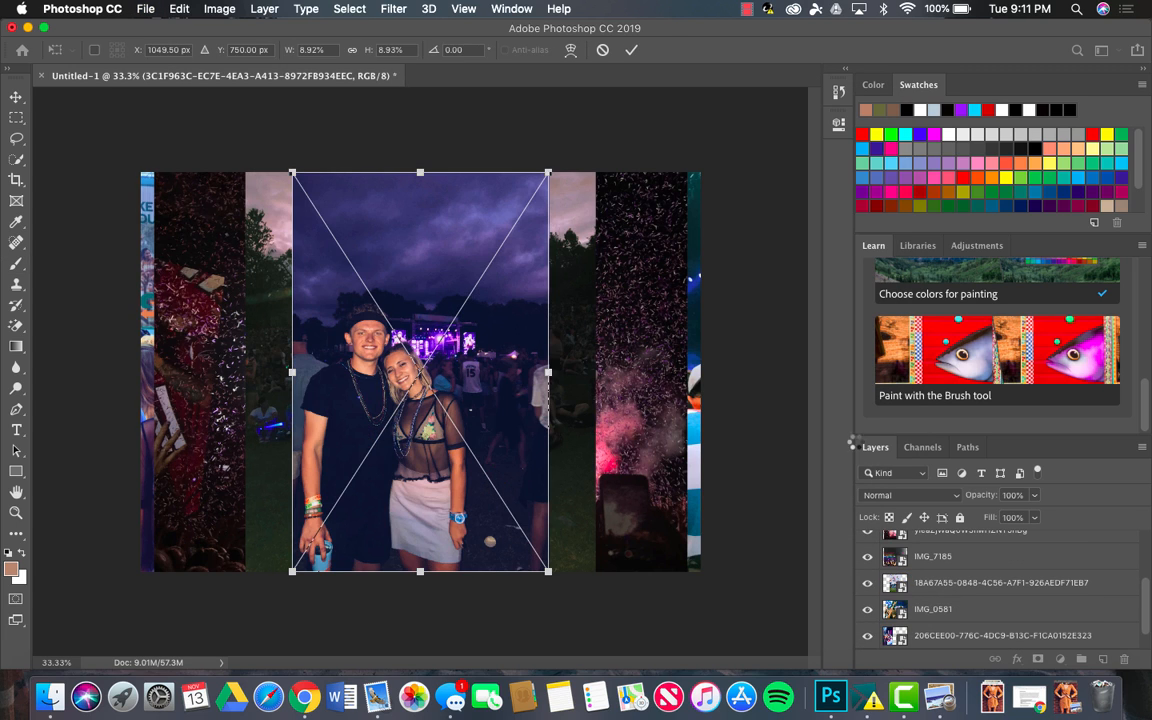
{"action": "key", "text": "Return"}
Rasterize the couple photo's smart object using the Brush tool
{"action": "key", "text": "b"}
{"action": "left_click", "coordinate": [440, 326]}
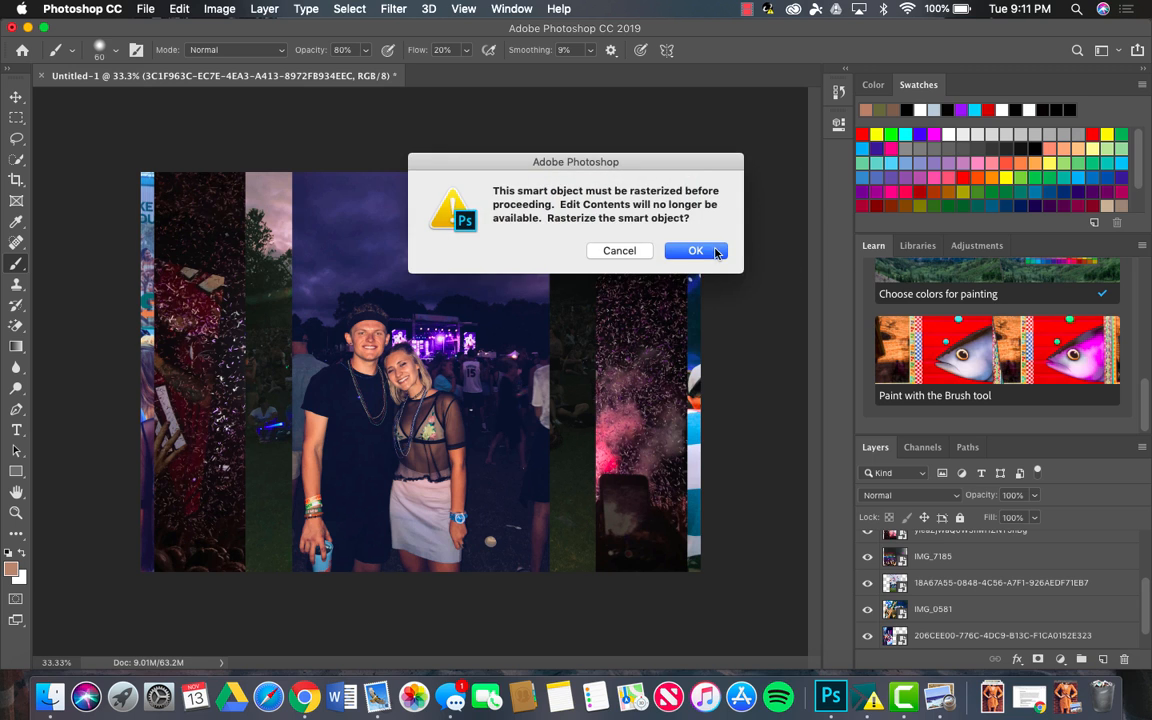
{"action": "left_click", "coordinate": [716, 253]}
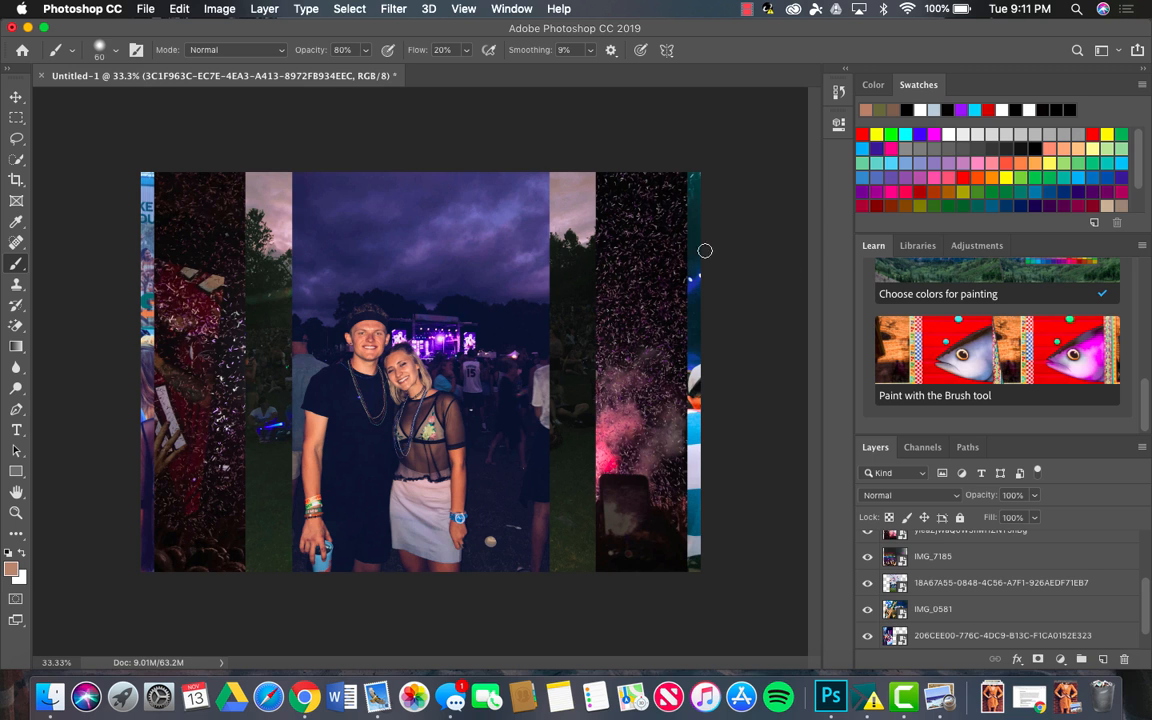
{"action": "scroll", "coordinate": [932, 612], "scroll_direction": "down", "scroll_amount": 1}
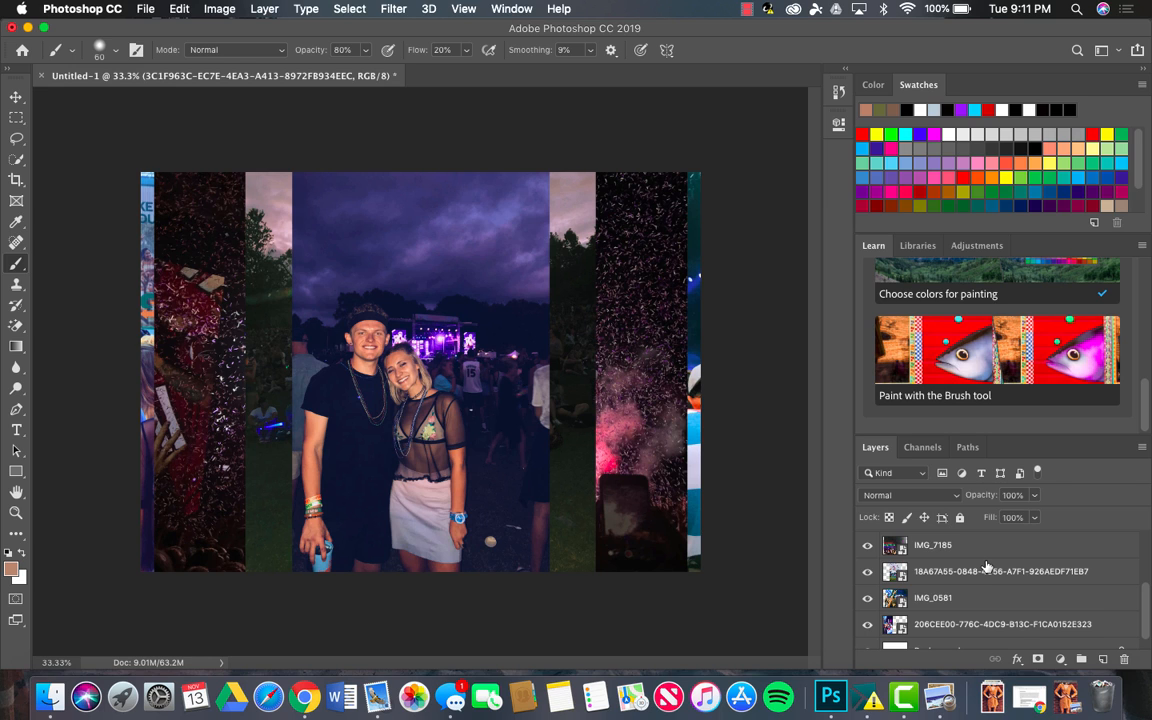
{"action": "scroll", "coordinate": [987, 567], "scroll_direction": "up", "scroll_amount": 5}
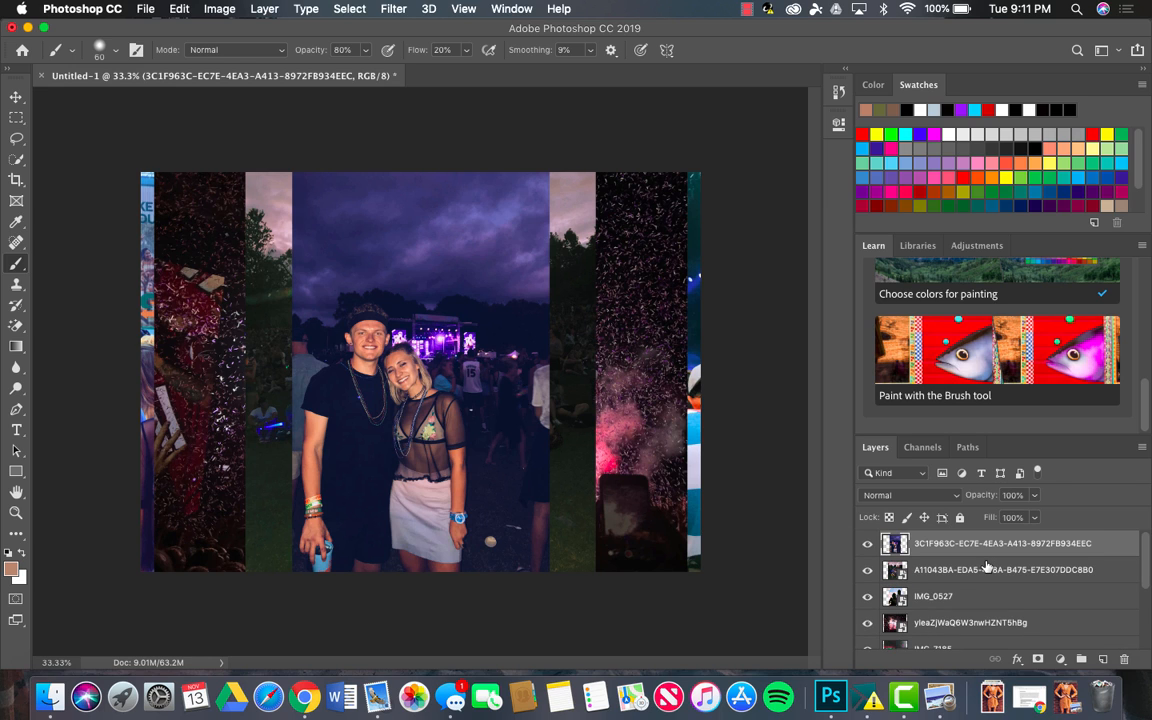
{"action": "scroll", "coordinate": [968, 584], "scroll_direction": "down", "scroll_amount": 5}
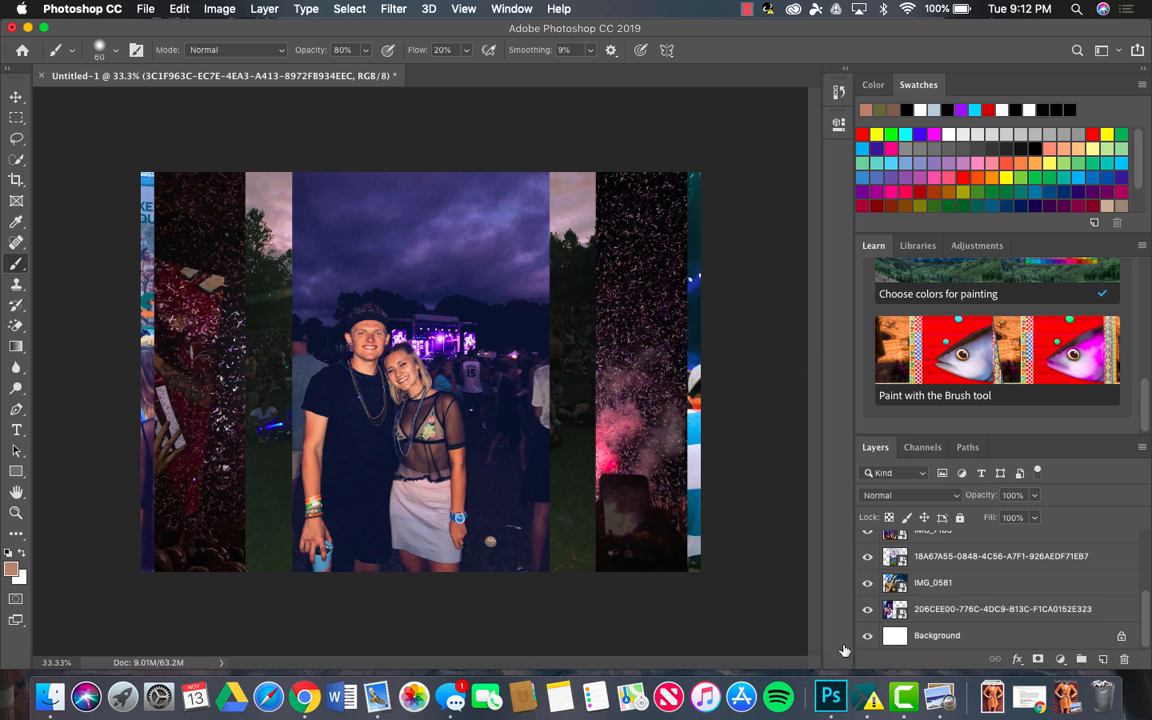
{"action": "scroll", "coordinate": [895, 570], "scroll_direction": "up", "scroll_amount": 5}
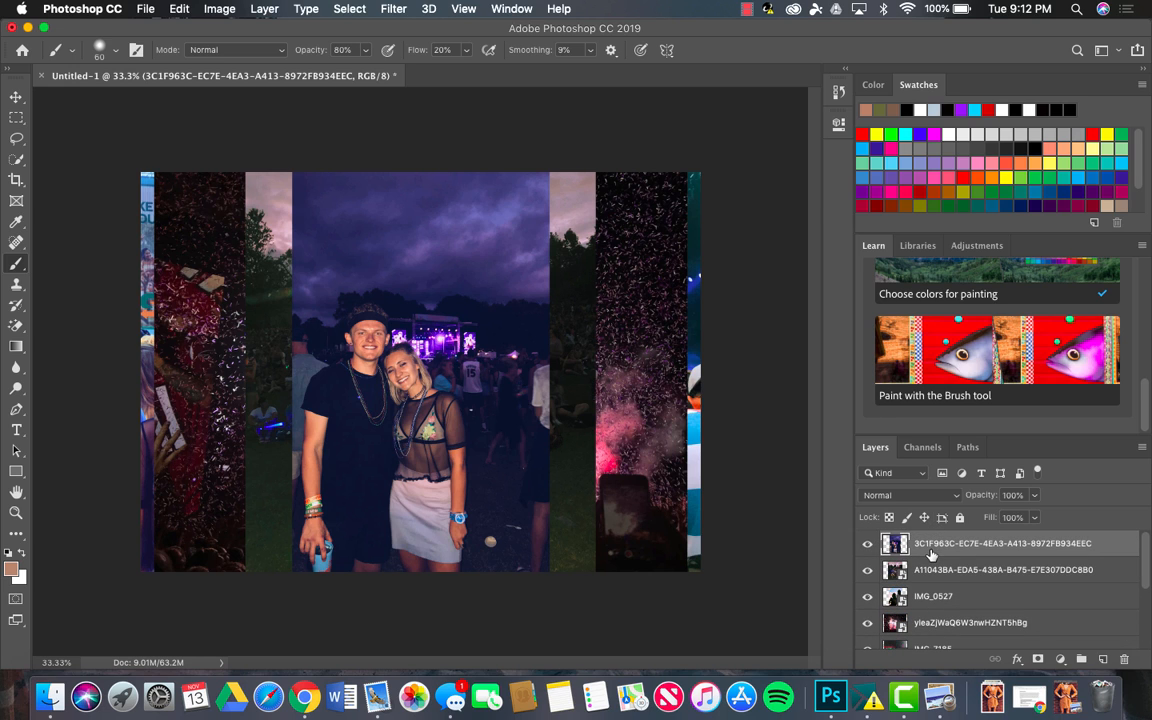
Scale the couple photo to about 62% and move it into the canvas's lower-right corner
{"action": "left_click", "coordinate": [16, 97]}
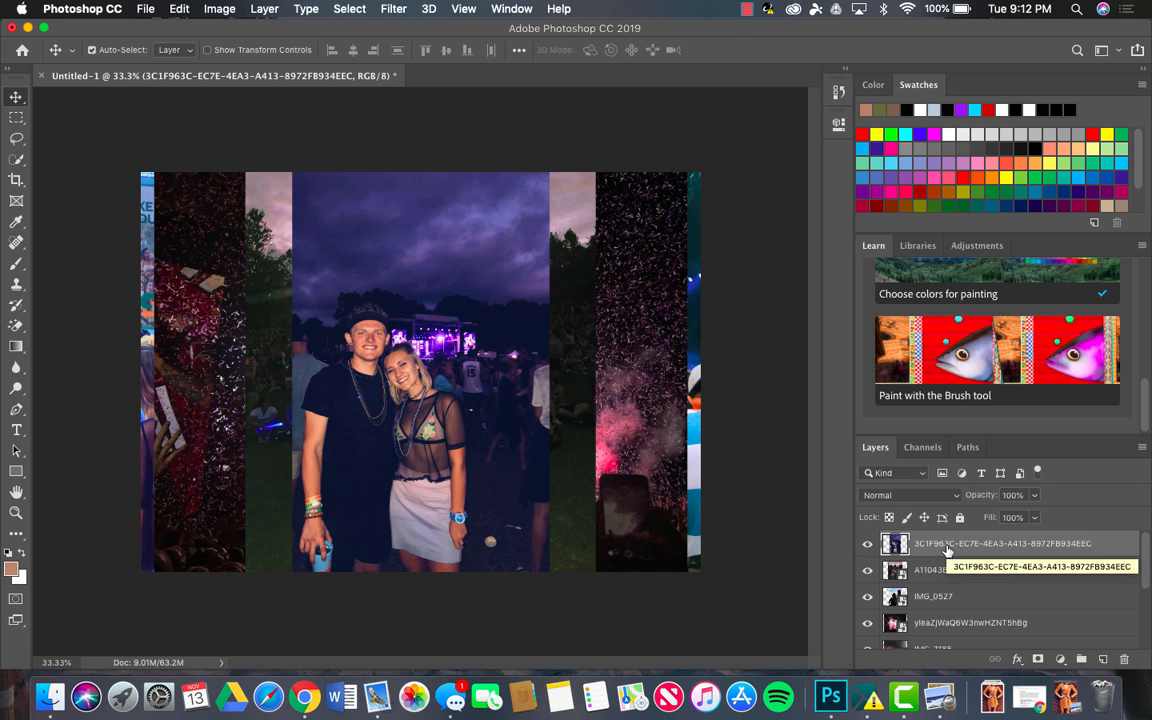
{"action": "key", "text": "super+t"}
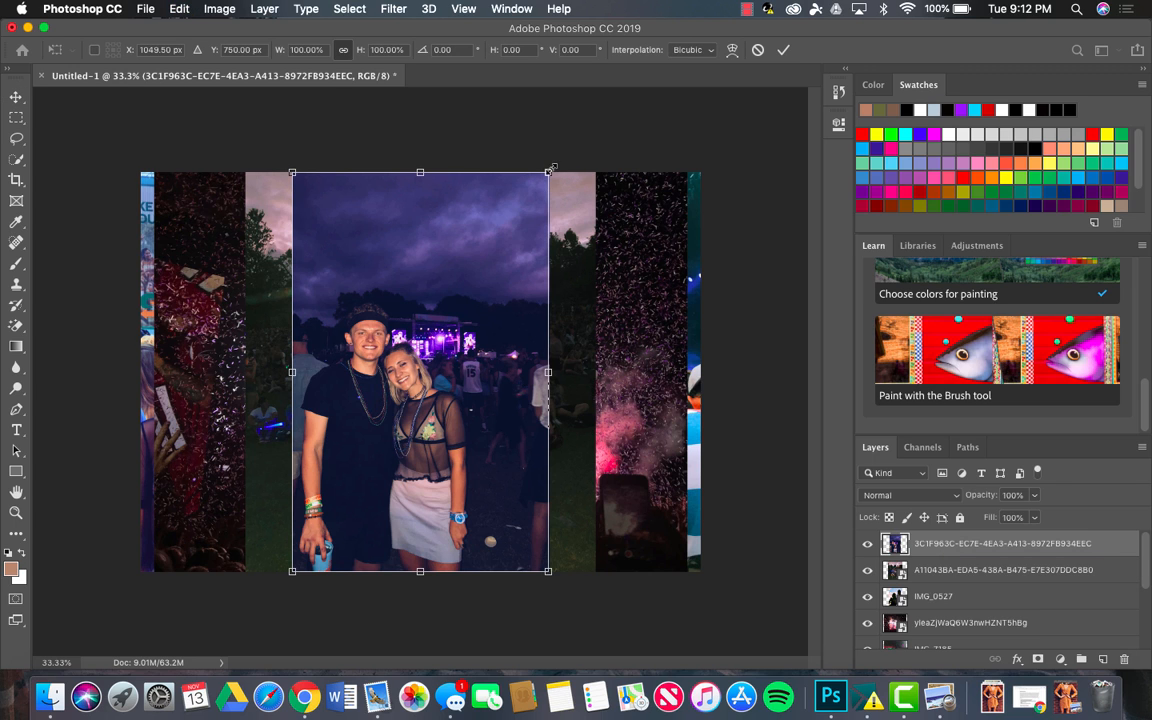
{"action": "left_click_drag", "start_coordinate": [550, 170], "coordinate": [453, 329]}
{"action": "left_click_drag", "start_coordinate": [359, 492], "coordinate": [591, 484]}
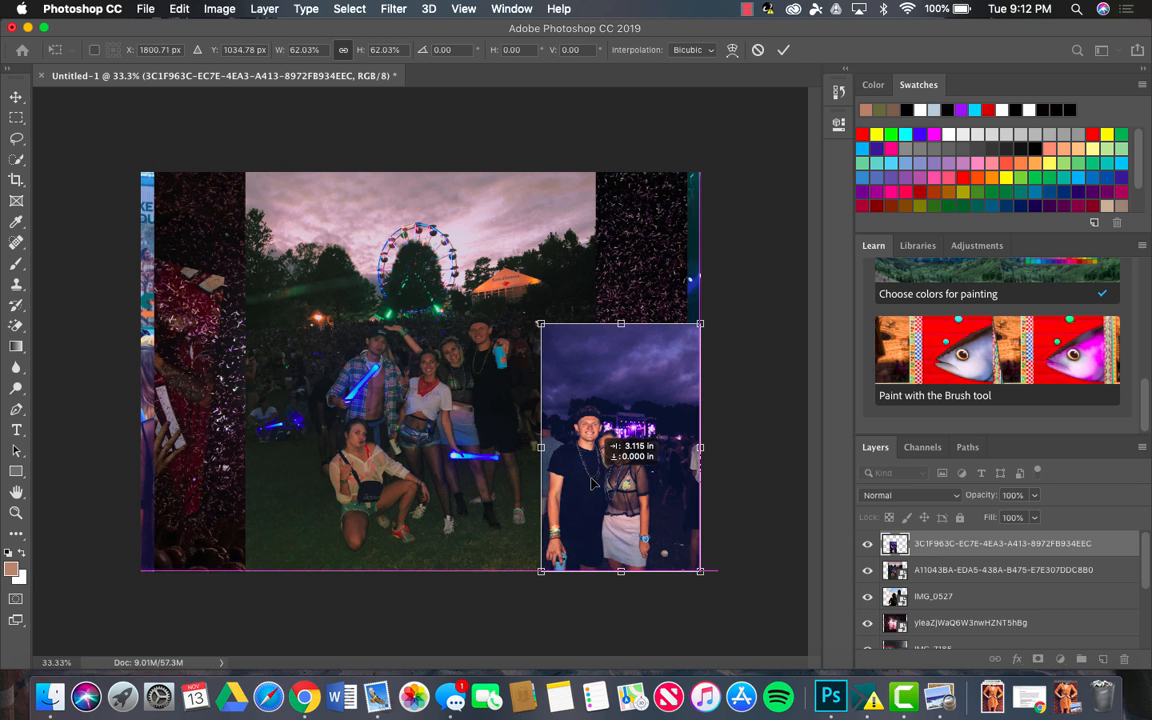
{"action": "key", "text": "Return"}
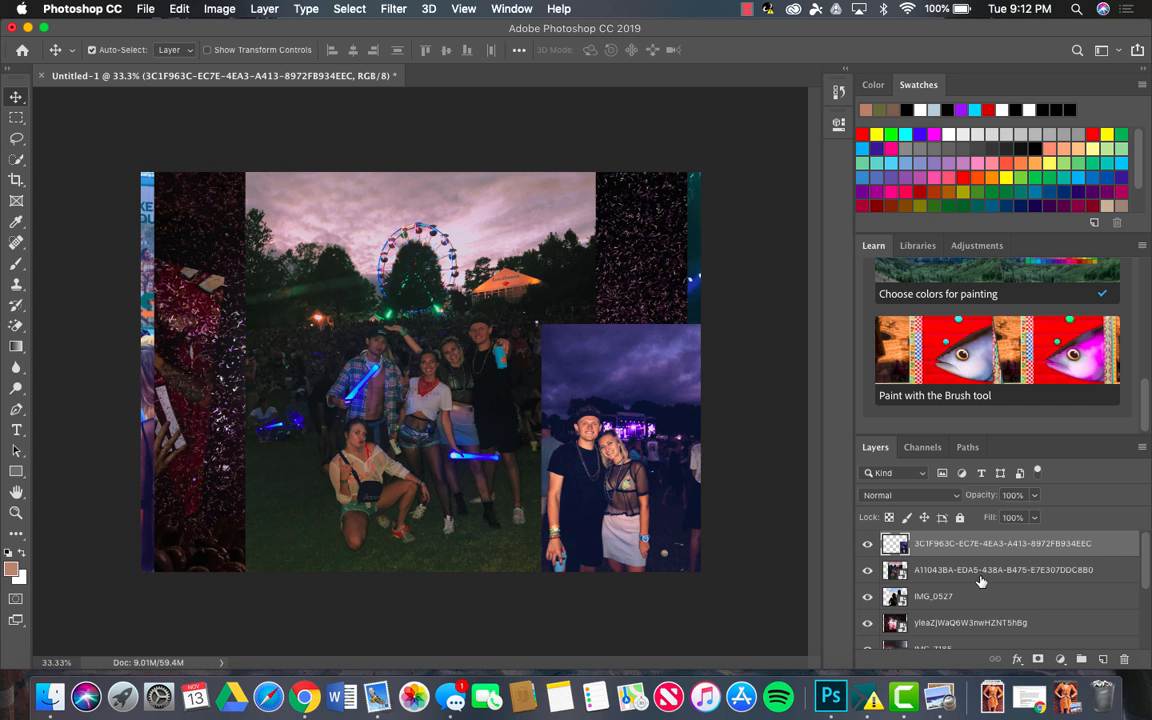
Scale the dusk group photo to about 6.61% and move it into the canvas's upper-left corner
{"action": "left_click", "coordinate": [980, 572]}
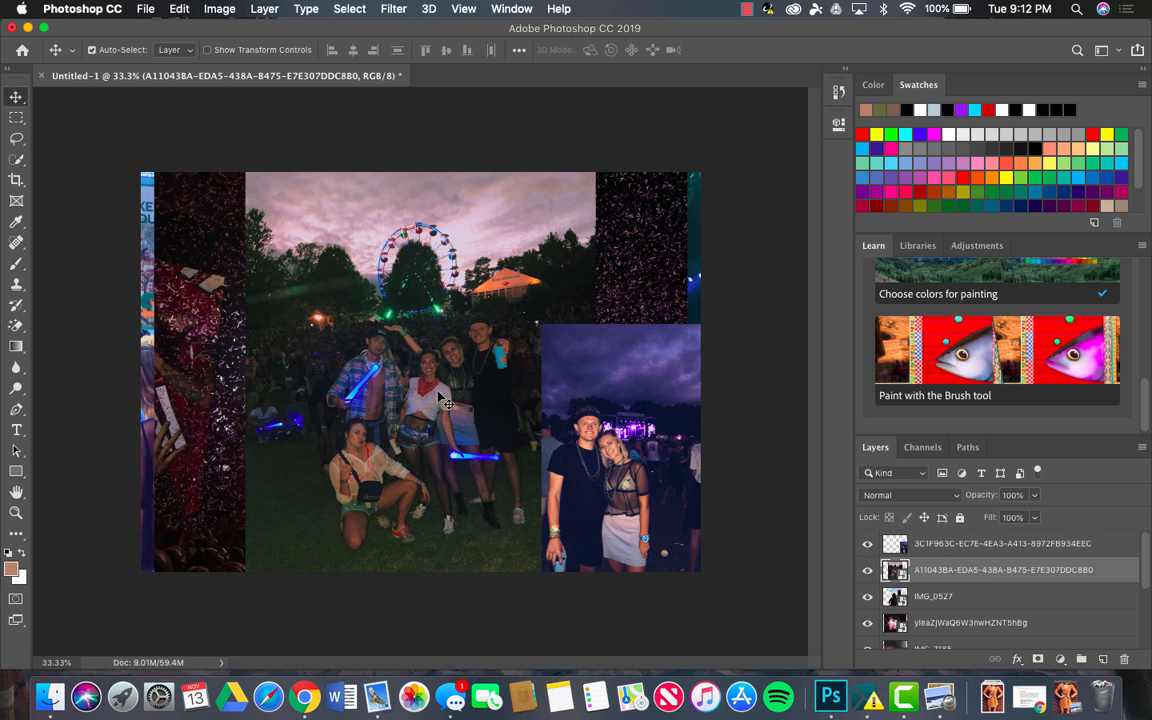
{"action": "key", "text": "super+t"}
{"action": "left_click_drag", "start_coordinate": [595, 173], "coordinate": [466, 318]}
{"action": "left_click_drag", "start_coordinate": [391, 404], "coordinate": [268, 263]}
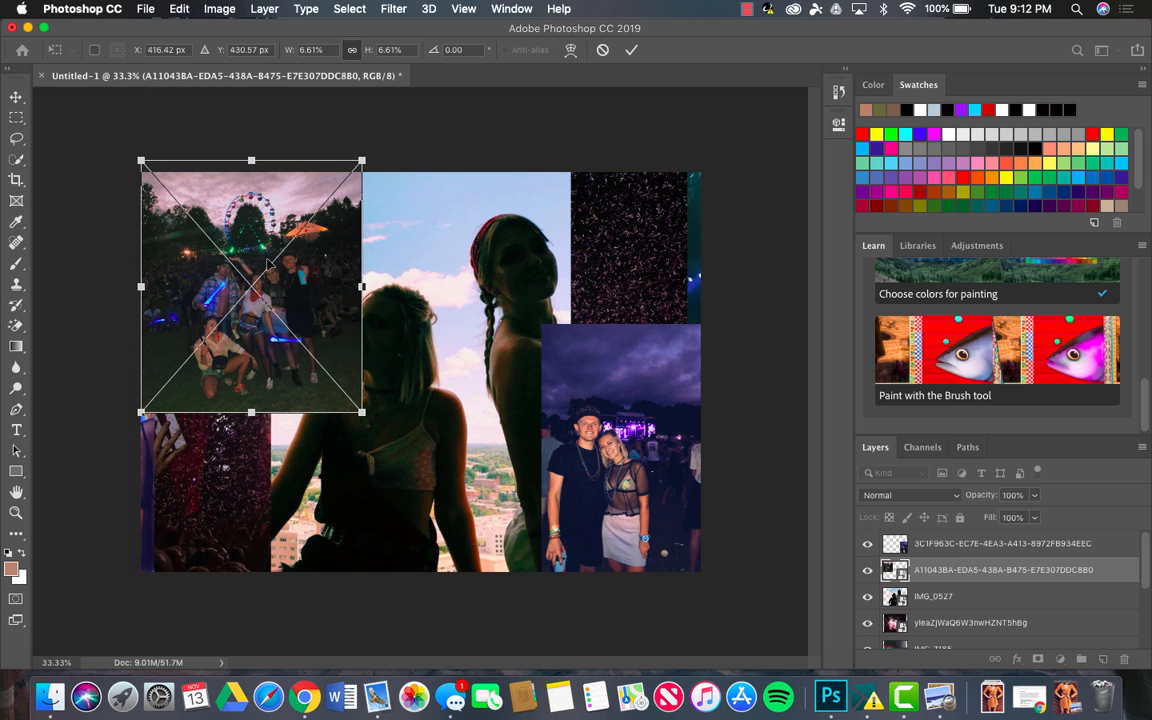
{"action": "key", "text": "Return"}
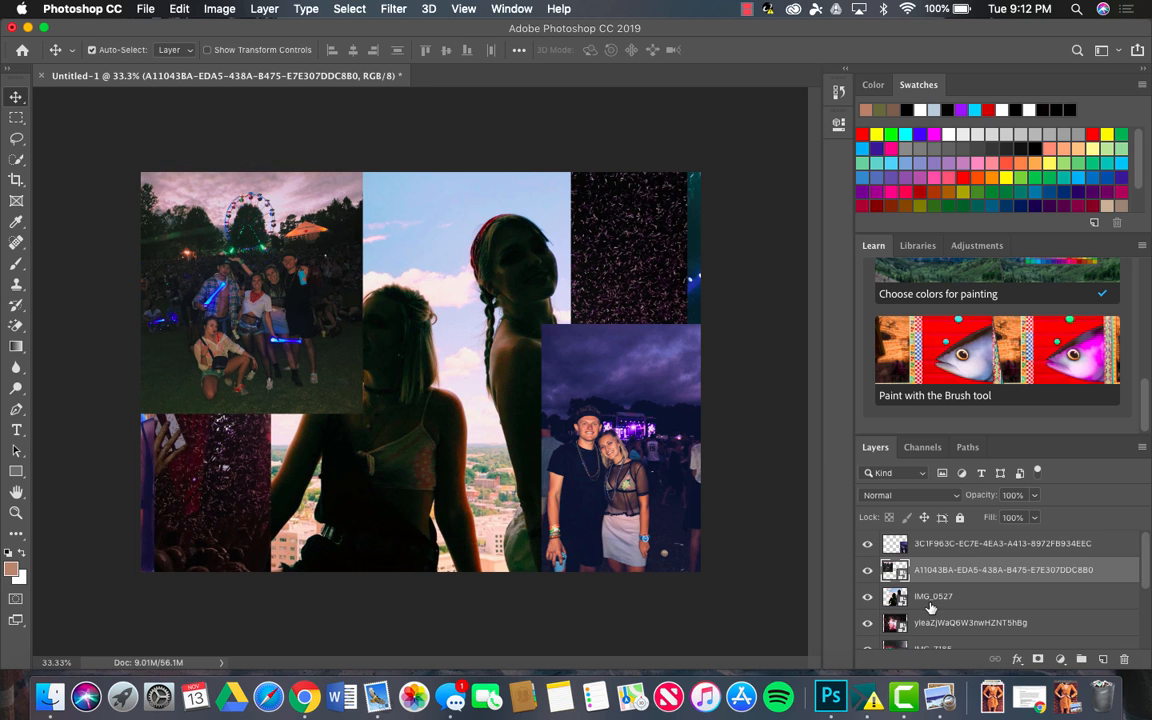
Shrink the silhouette photo IMG_0527 and fit it beside the group photo along the canvas's upper edge
{"action": "left_click", "coordinate": [930, 600]}
{"action": "key", "text": "super+t"}
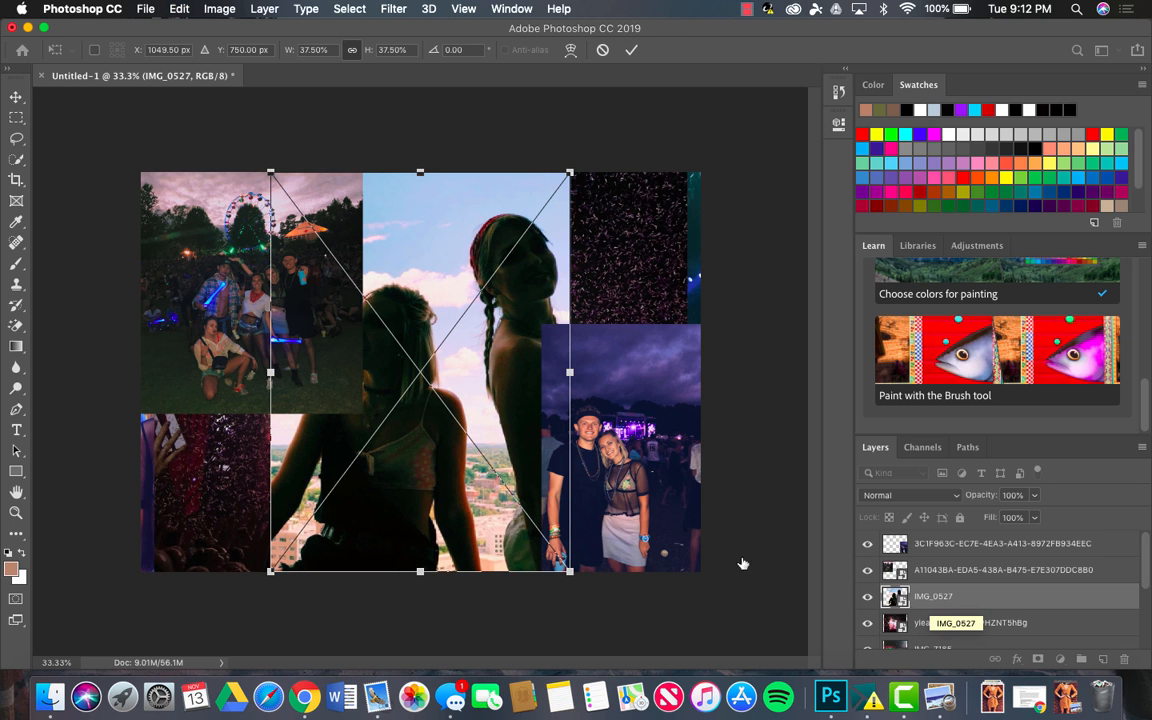
{"action": "left_click_drag", "start_coordinate": [570, 172], "coordinate": [478, 358]}
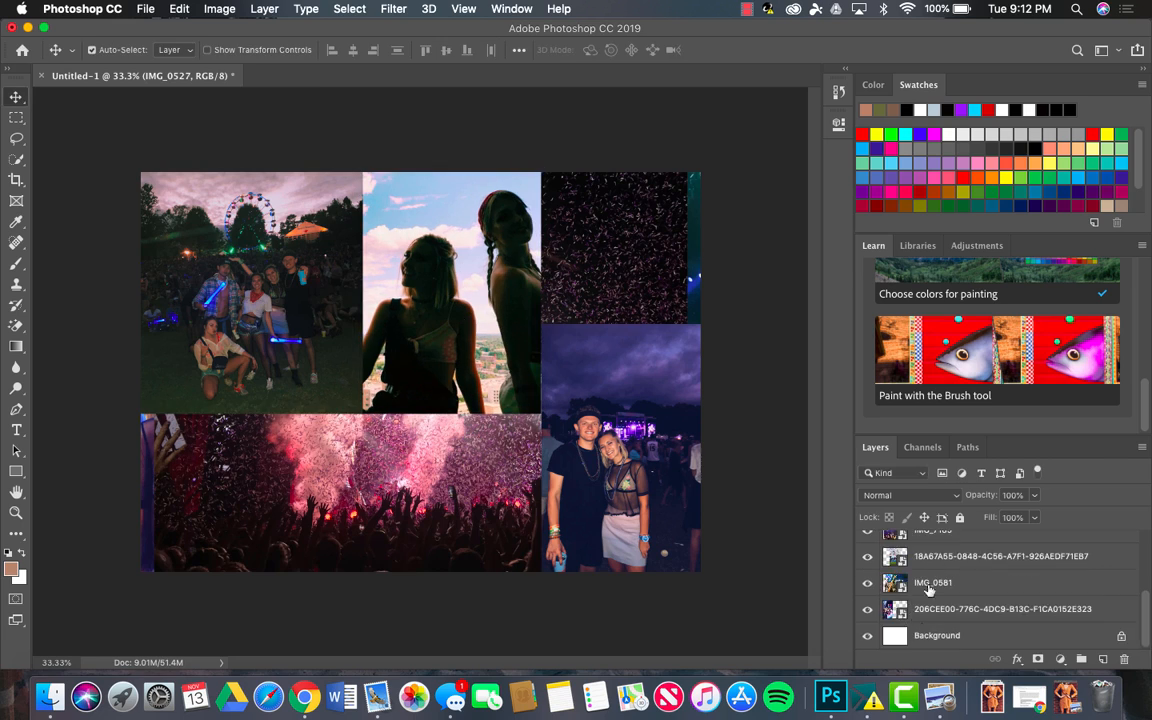
{"action": "key", "text": "Return"}
Resize the pink fireworks photo into the canvas's lower-left corner and the stage photo IMG_7185 into the upper-right corner
{"action": "key", "text": "super+t"}
{"action": "key", "text": "Return"}
Shrink the woman-and-Ferris-wheel photo toward its lower-right corner to fill the gap beside the fireworks photo
{"action": "left_click", "coordinate": [1000, 560]}
{"action": "key", "text": "super+t"}
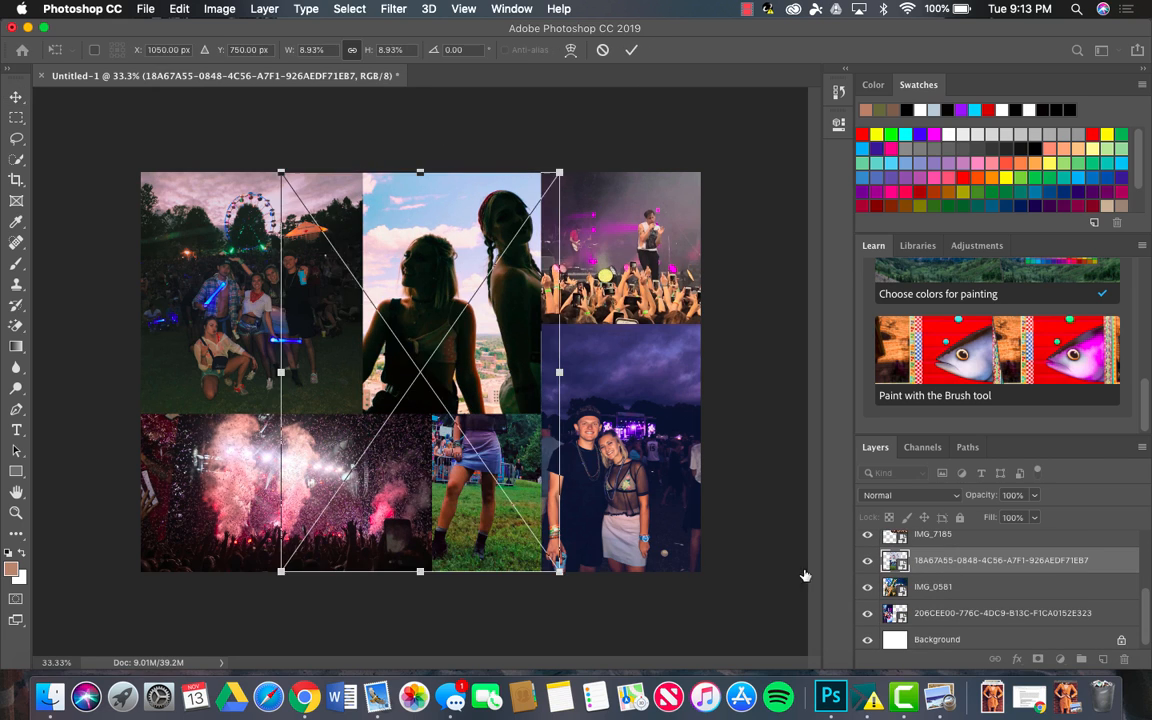
{"action": "left_click_drag", "start_coordinate": [283, 172], "coordinate": [383, 321]}
{"action": "key", "text": "Return"}
Move the concert crowd layer IMG_0581 above the woman-and-Ferris-wheel layer in the stacking order
{"action": "left_click", "coordinate": [933, 587]}
{"action": "key", "text": "super+t"}
{"action": "key", "text": "Return"}
{"action": "left_click_drag", "start_coordinate": [933, 587], "coordinate": [933, 549]}
Shrink the concert crowd photo IMG_0581 to 6.20% and place it along the lower edge beside the fireworks photo
{"action": "key", "text": "super+t"}
{"action": "left_click_drag", "start_coordinate": [718, 172], "coordinate": [463, 365]}
{"action": "left_click_drag", "start_coordinate": [455, 440], "coordinate": [484, 440]}
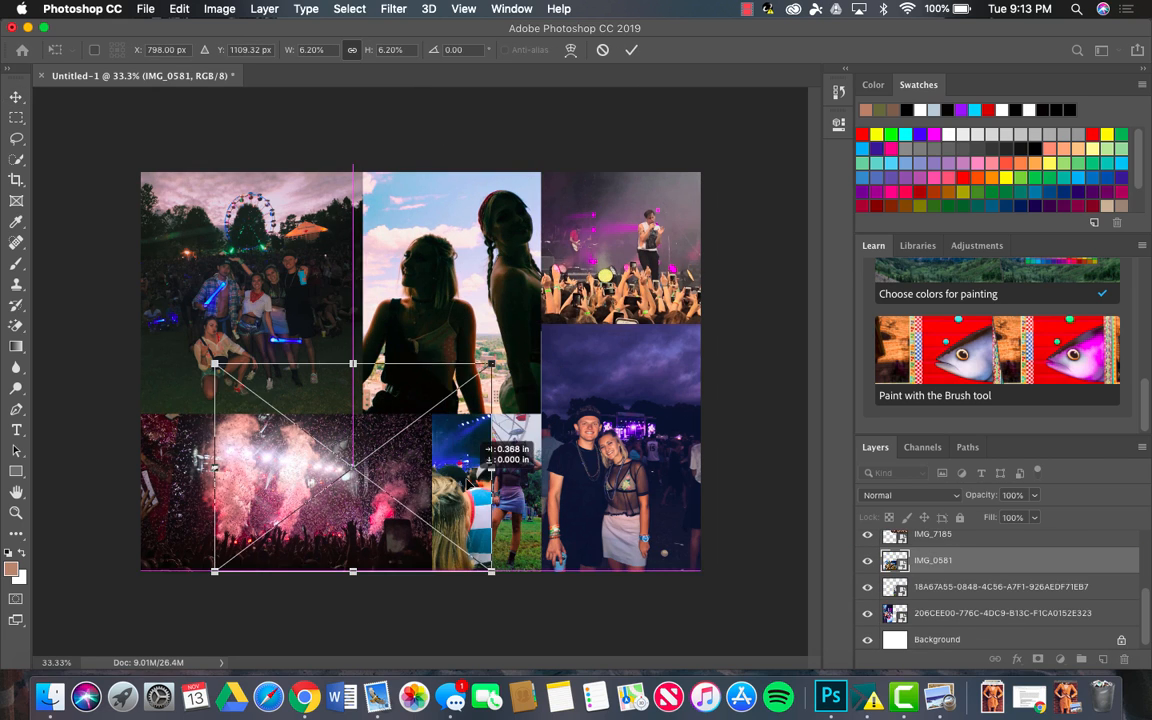
{"action": "key", "text": "Return"}
Shift the photo of the two smiling women toward the canvas's middle and bring its layer to the front of the stack
{"action": "left_click", "coordinate": [990, 609]}
{"action": "key", "text": "super+t"}
{"action": "left_click_drag", "start_coordinate": [258, 330], "coordinate": [340, 332]}
{"action": "key", "text": "Return"}
{"action": "left_click_drag", "start_coordinate": [990, 609], "coordinate": [930, 557]}
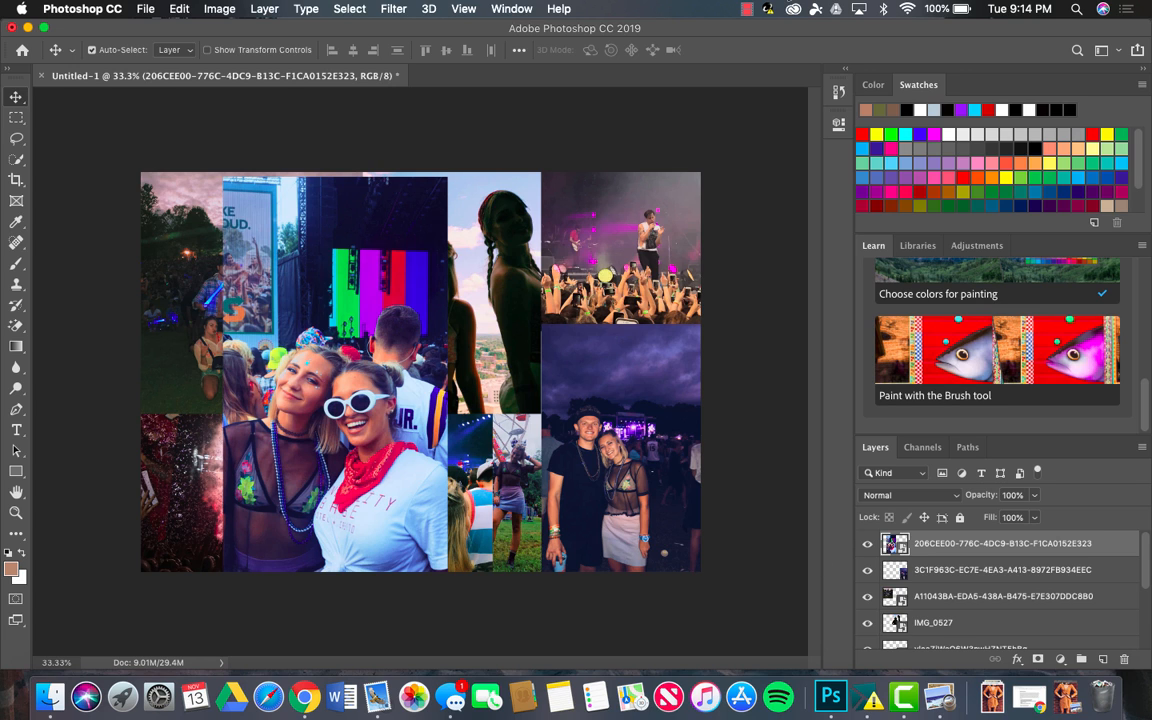
Hide every photo layer except the pink fireworks photo and the Background
{"action": "left_click", "coordinate": [867, 543]}
{"action": "left_click", "coordinate": [868, 570]}
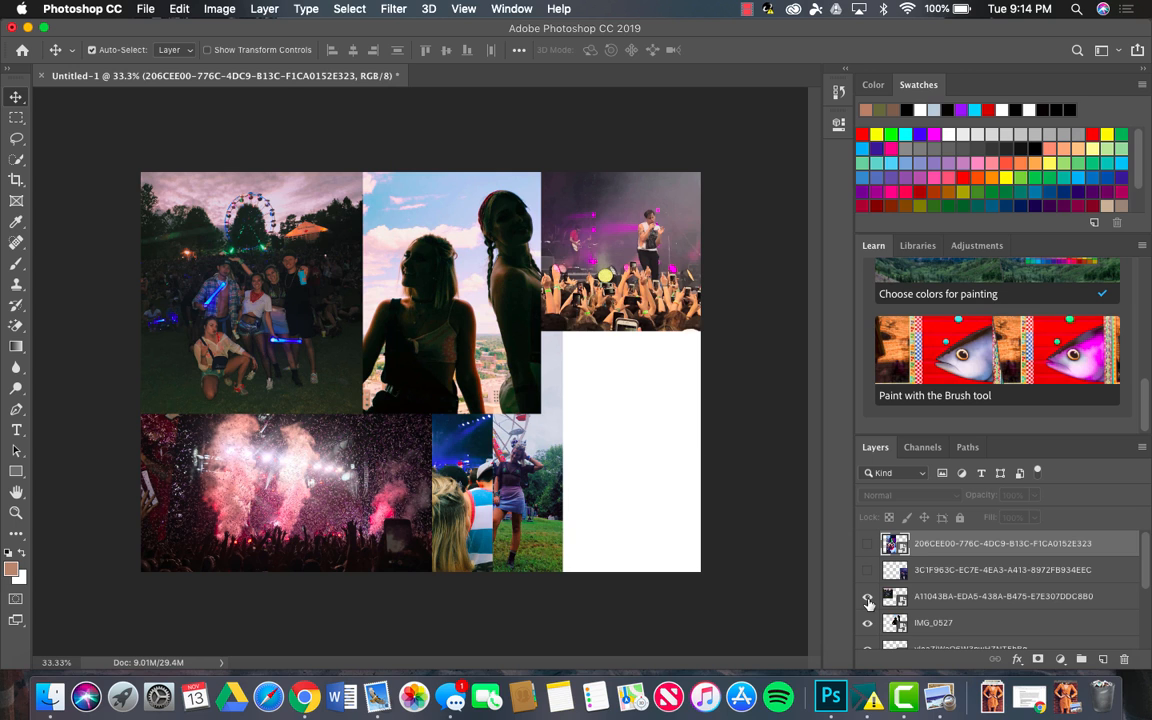
{"action": "left_click", "coordinate": [868, 597]}
{"action": "left_click", "coordinate": [868, 623]}
{"action": "scroll", "coordinate": [868, 625], "scroll_direction": "down", "scroll_amount": 3}
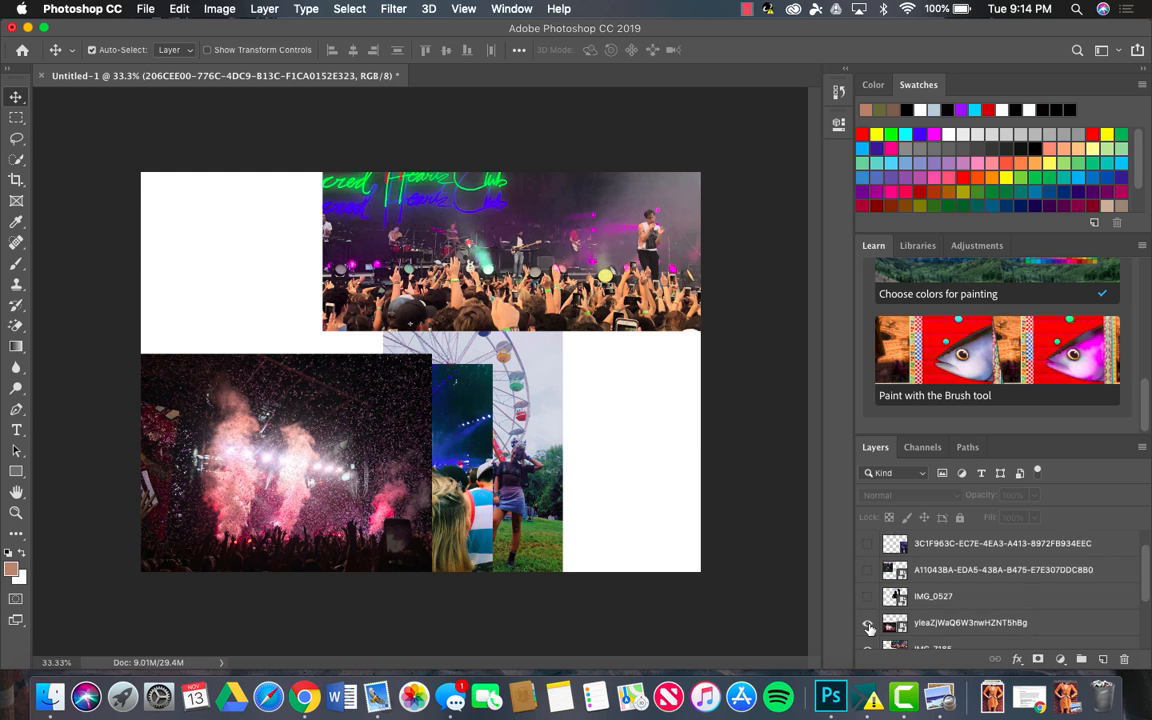
{"action": "left_click", "coordinate": [867, 576]}
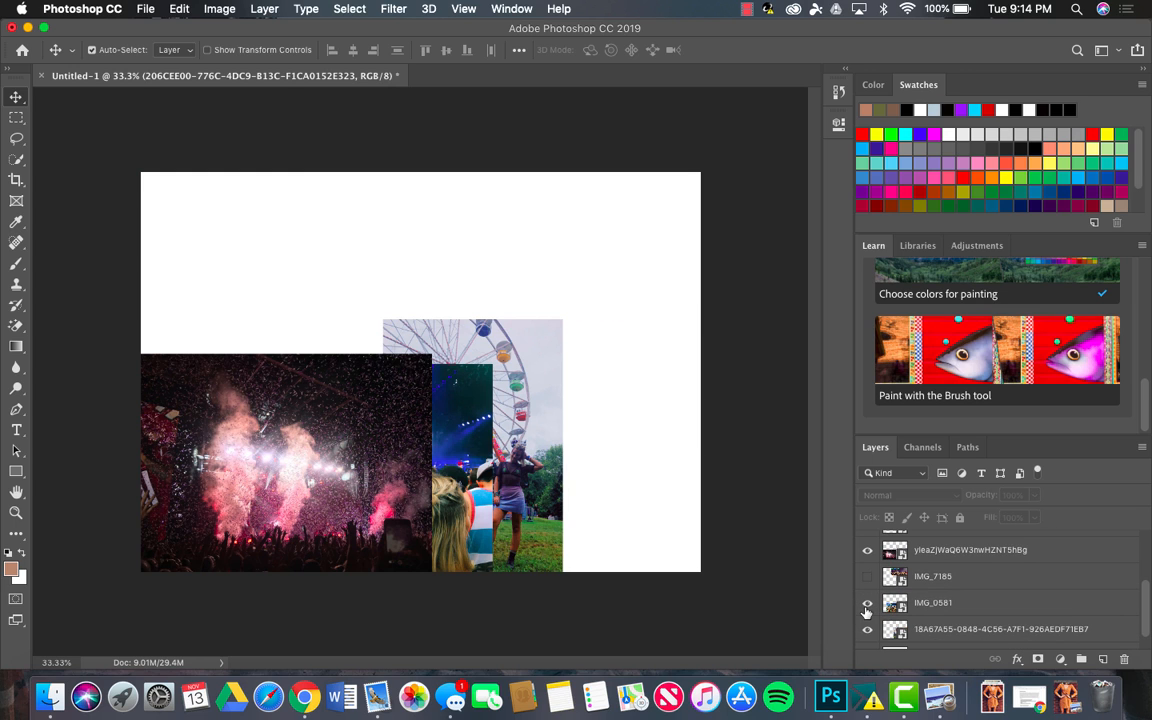
{"action": "left_click", "coordinate": [867, 602]}
{"action": "left_click", "coordinate": [868, 630]}
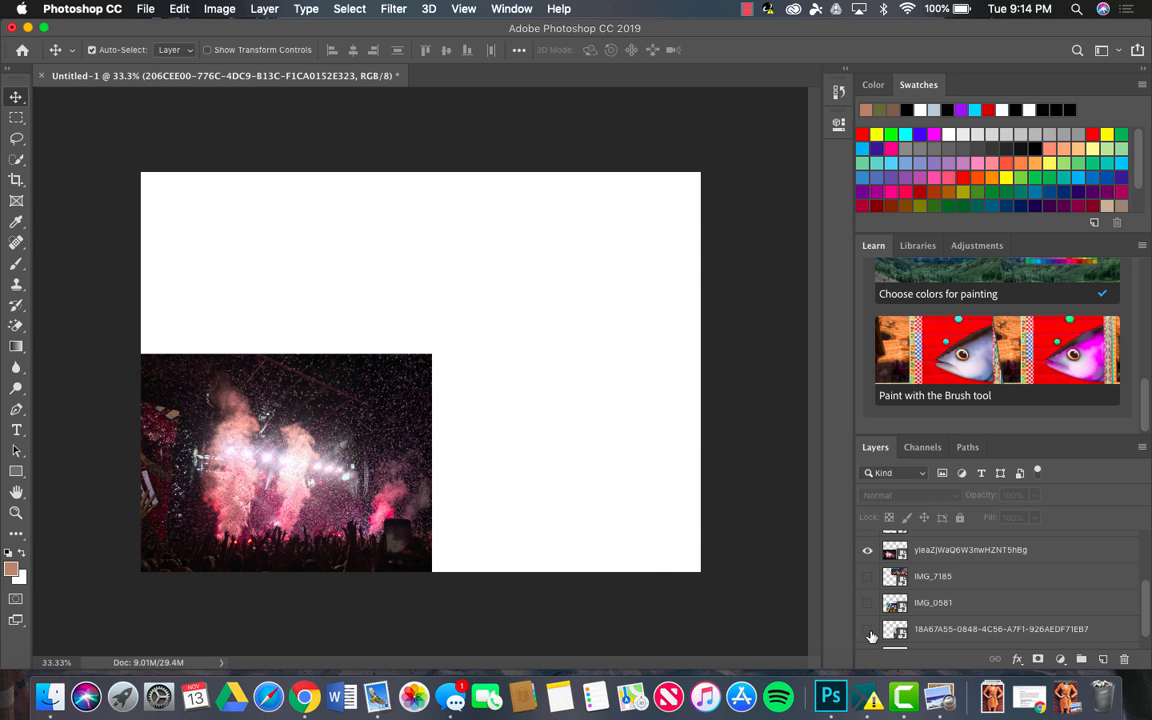
Enlarge the pink fireworks photo to about 12.58% so it covers the whole canvas
{"action": "left_click", "coordinate": [976, 562]}
{"action": "key", "text": "super+t"}
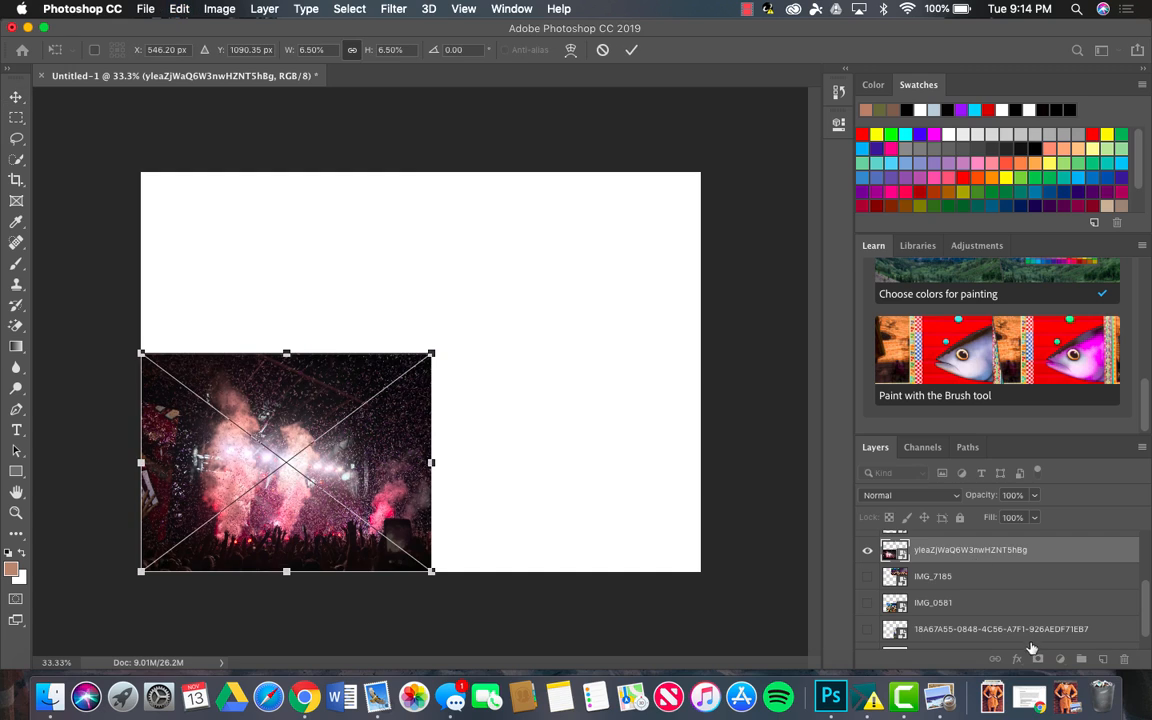
{"action": "left_click_drag", "start_coordinate": [433, 351], "coordinate": [760, 208]}
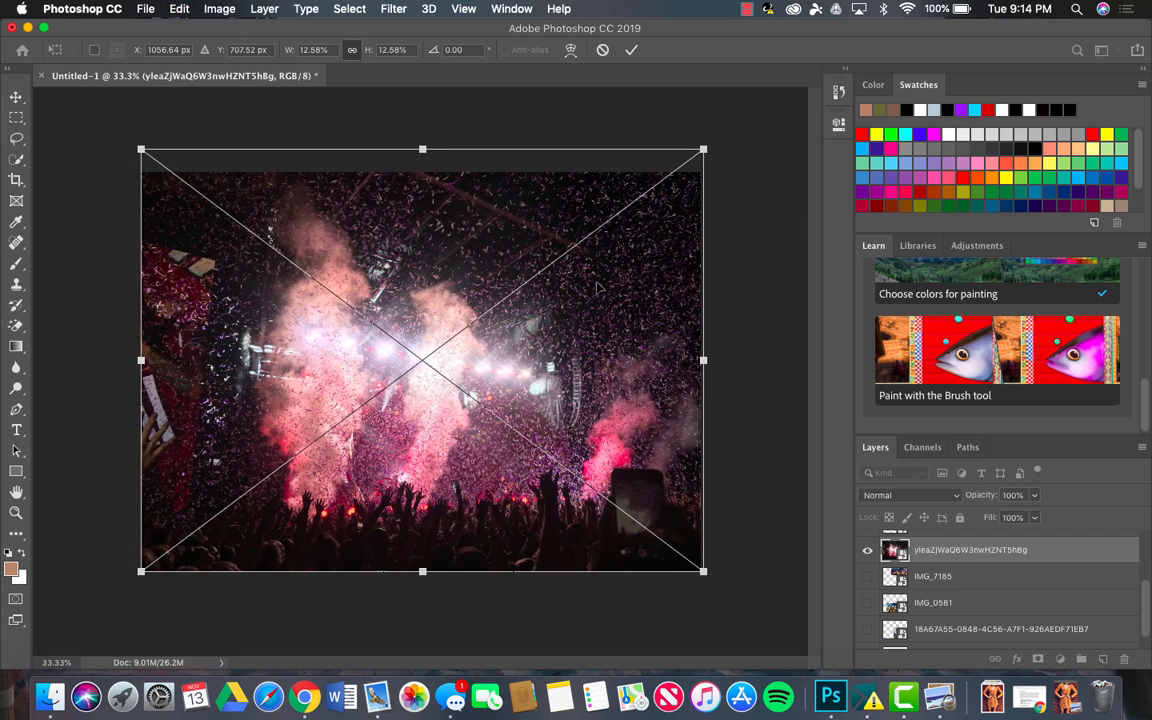
{"action": "left_click_drag", "start_coordinate": [599, 287], "coordinate": [599, 297]}
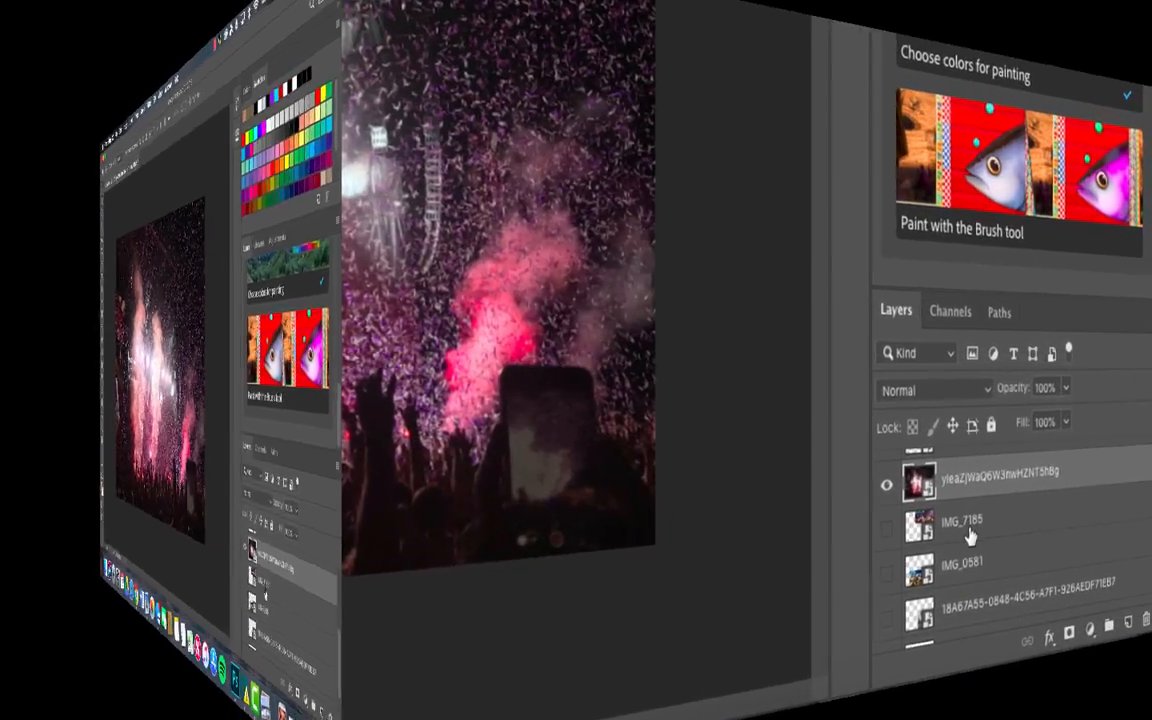
Move the fireworks layer down the stack to just above the Background layer
{"action": "scroll", "coordinate": [766, 560], "scroll_direction": "down", "scroll_amount": 4}
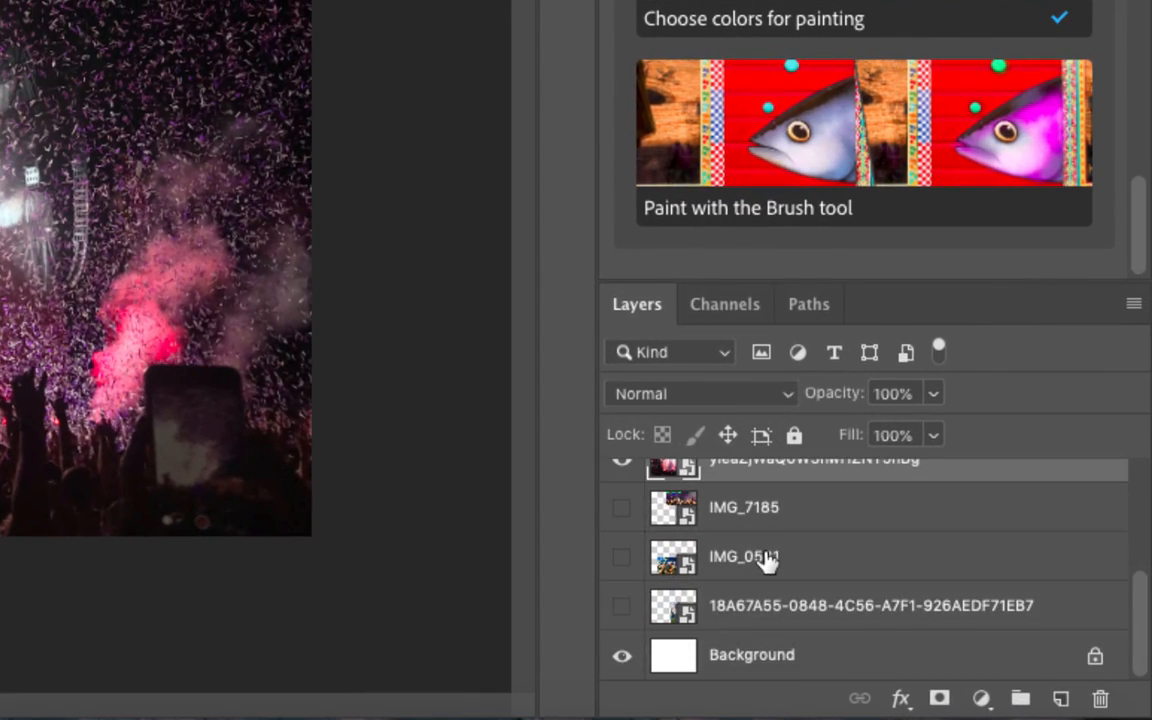
{"action": "scroll", "coordinate": [766, 560], "scroll_direction": "up", "scroll_amount": 1}
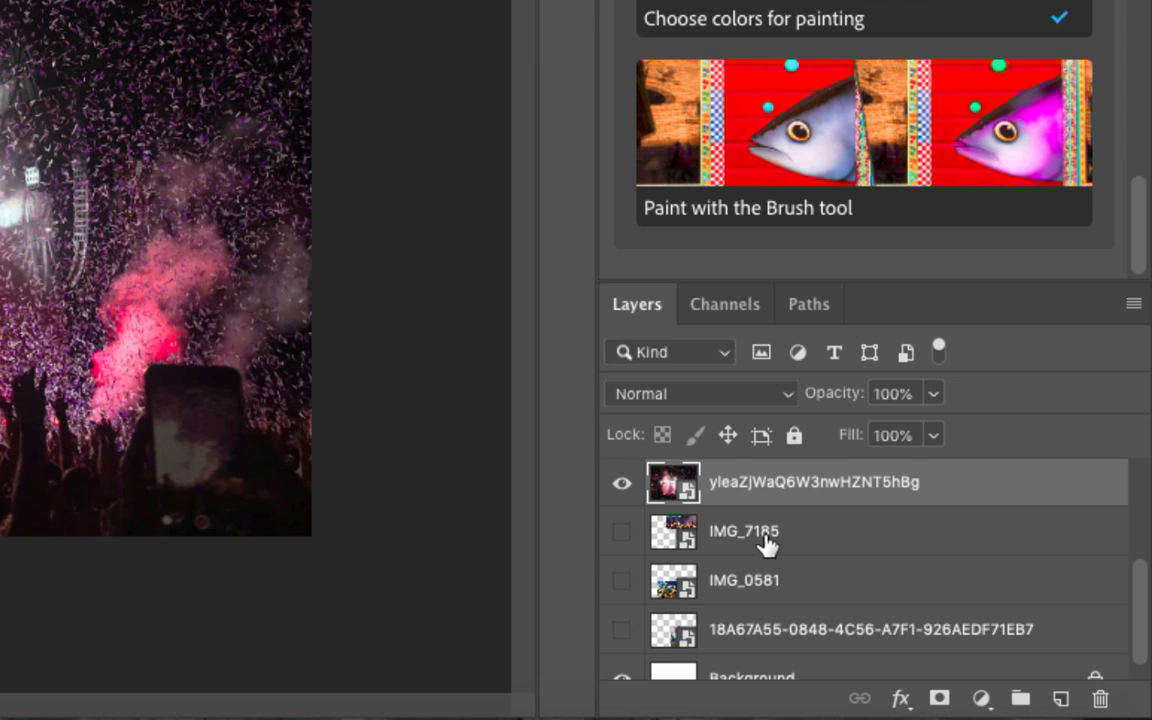
{"action": "left_click_drag", "start_coordinate": [738, 476], "coordinate": [740, 620]}
{"action": "scroll", "coordinate": [740, 620], "scroll_direction": "down", "scroll_amount": 1}
{"action": "left_click_drag", "start_coordinate": [740, 552], "coordinate": [738, 630]}
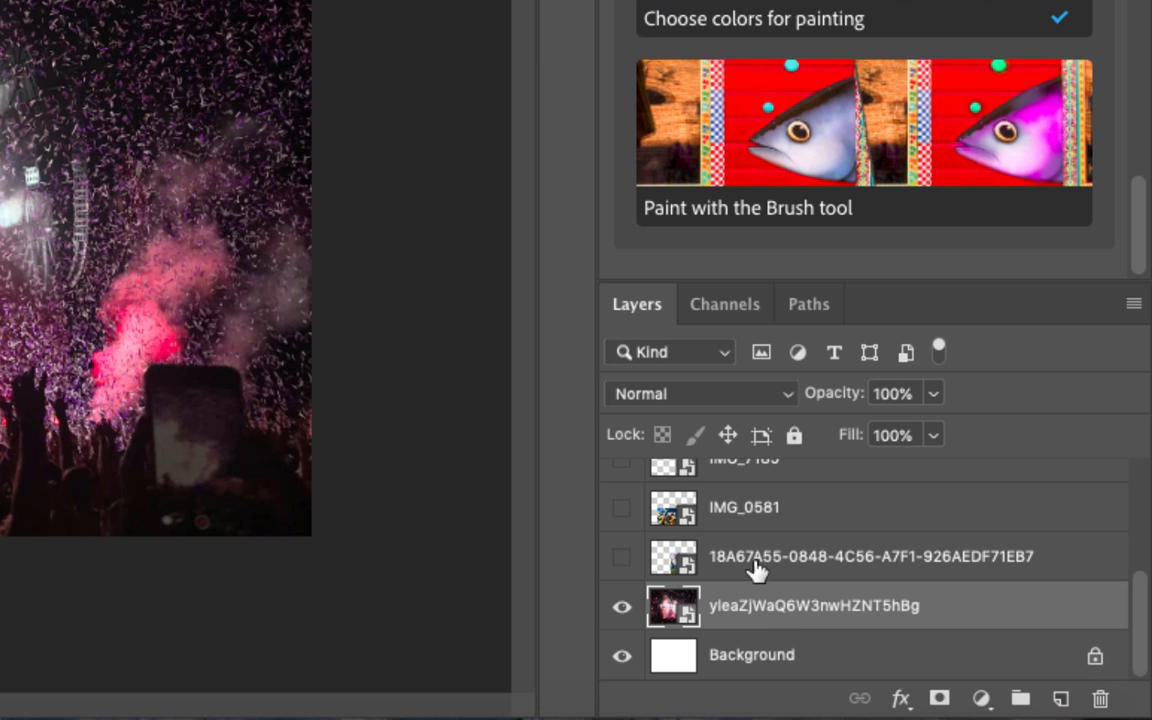
Show the woman-and-Ferris-wheel photo, shrink it to 4.87% and place it near the canvas's upper-left corner
{"action": "left_click", "coordinate": [622, 560]}
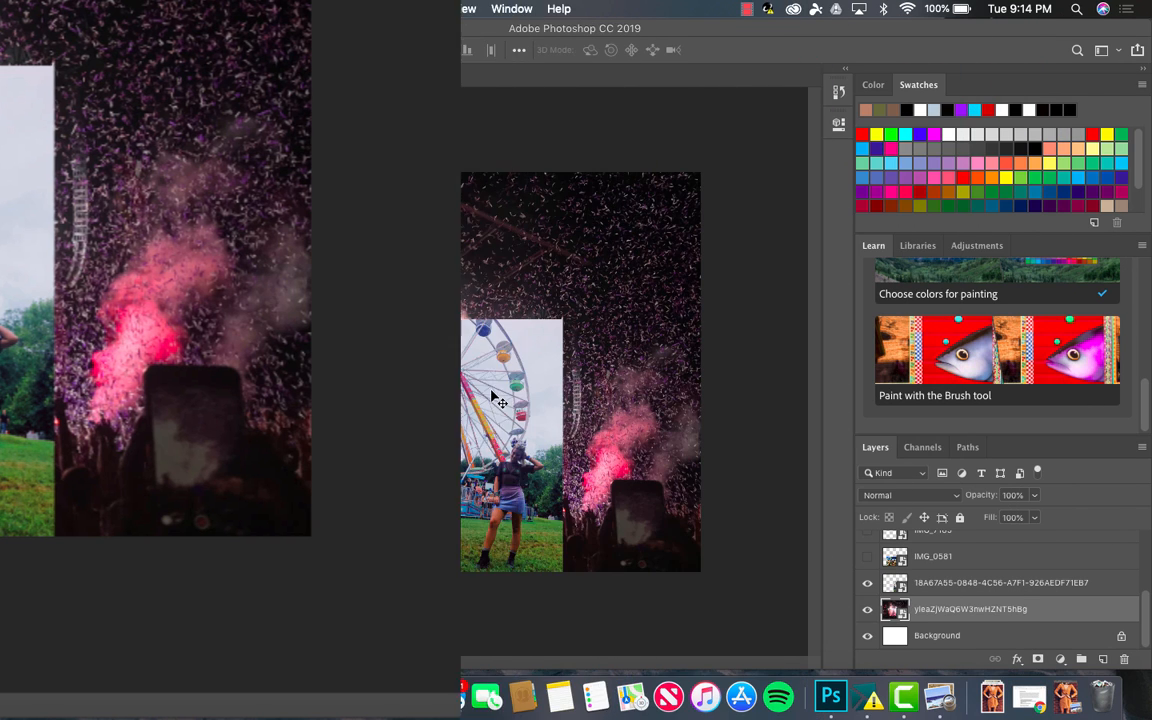
{"action": "left_click_drag", "start_coordinate": [491, 397], "coordinate": [247, 247]}
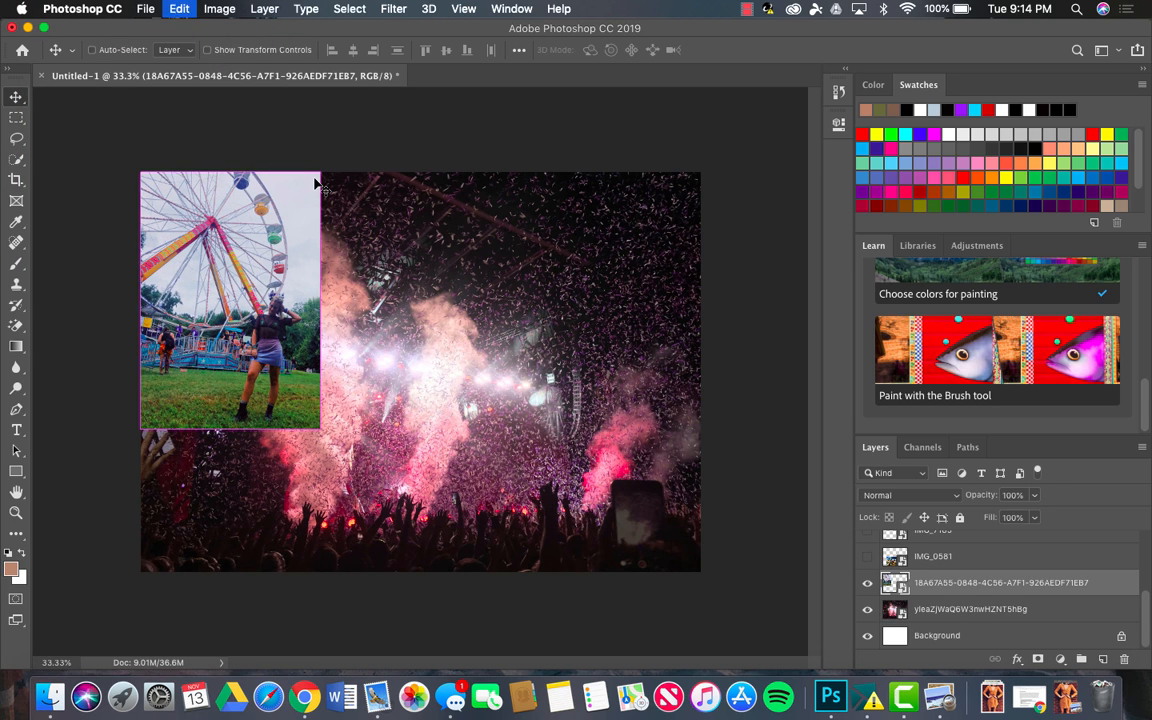
{"action": "key", "text": "super+t"}
{"action": "left_click_drag", "start_coordinate": [319, 170], "coordinate": [296, 207]}
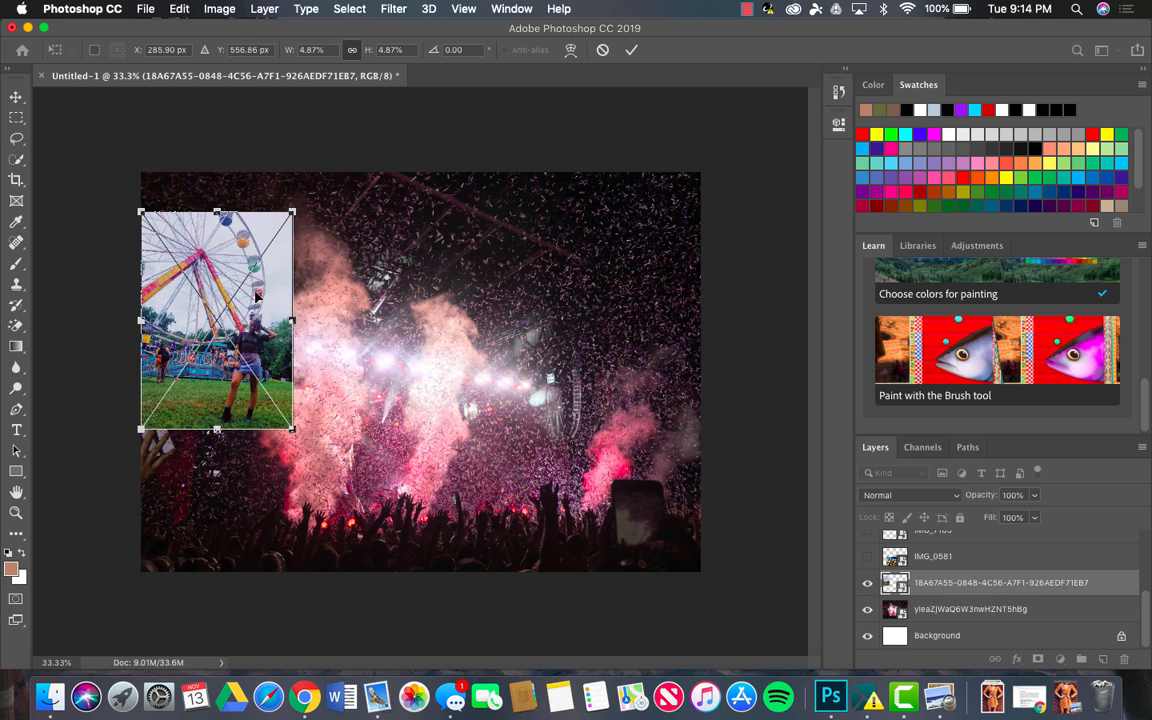
{"action": "left_click_drag", "start_coordinate": [259, 294], "coordinate": [280, 268]}
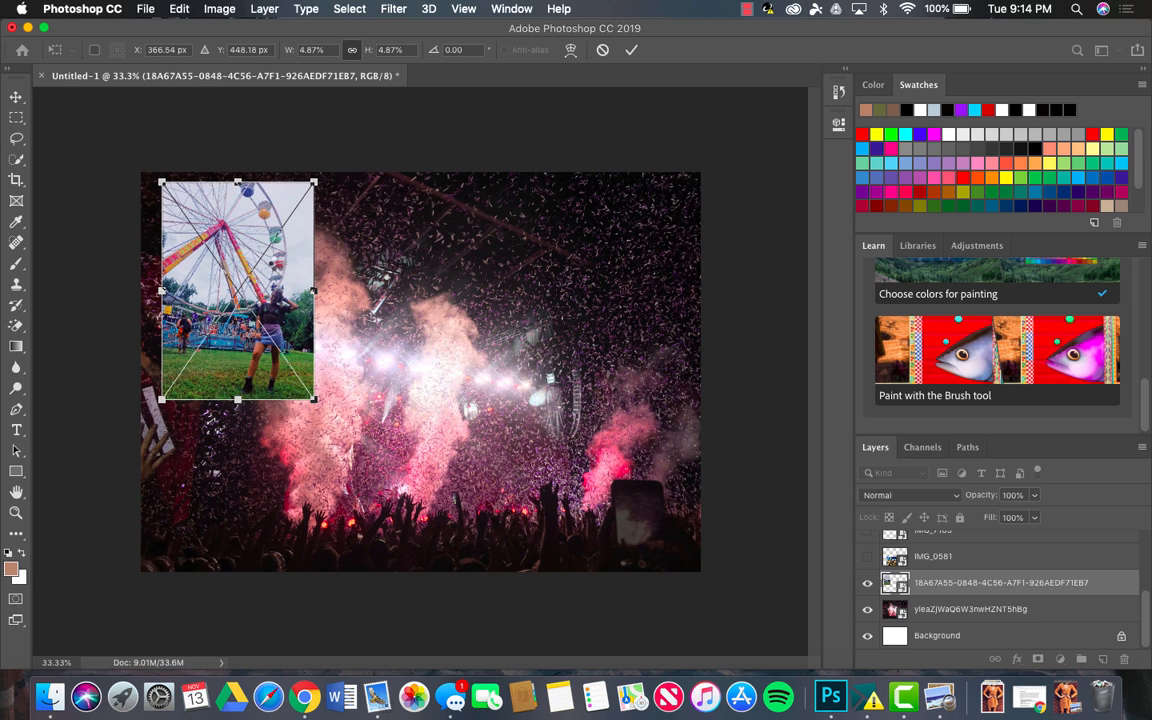
{"action": "key", "text": "Return"}
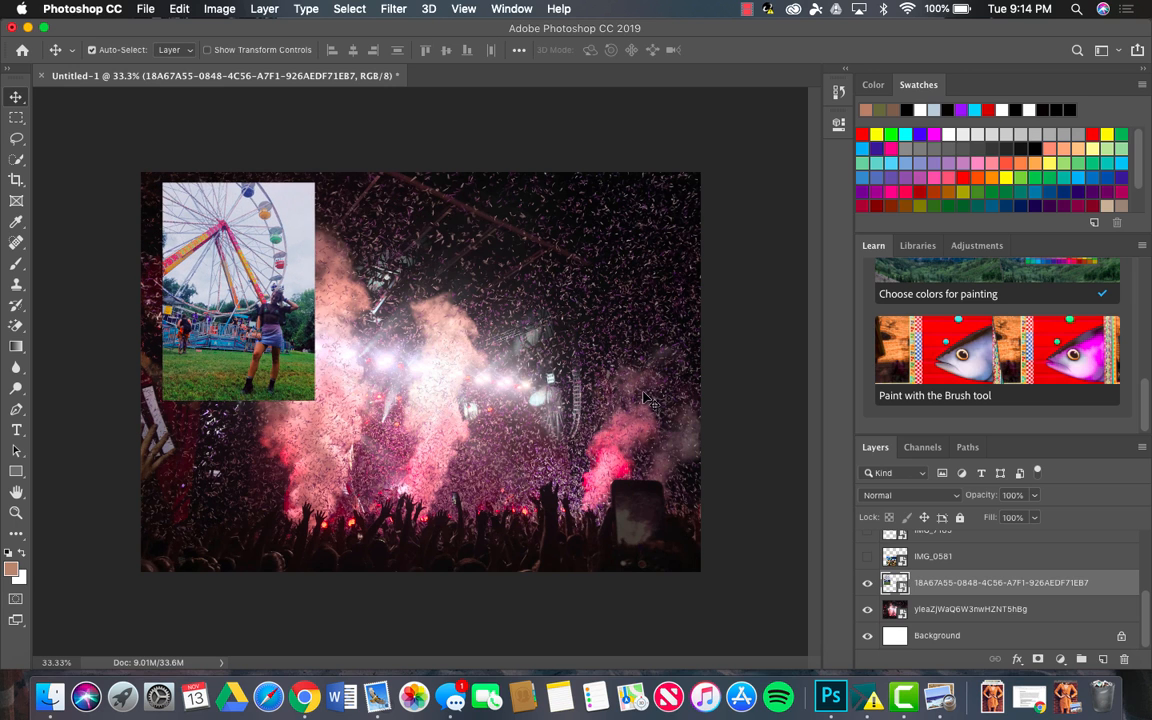
Show the concert crowd photo IMG_0581 and nudge it slightly up and to the left
{"action": "left_click", "coordinate": [865, 558]}
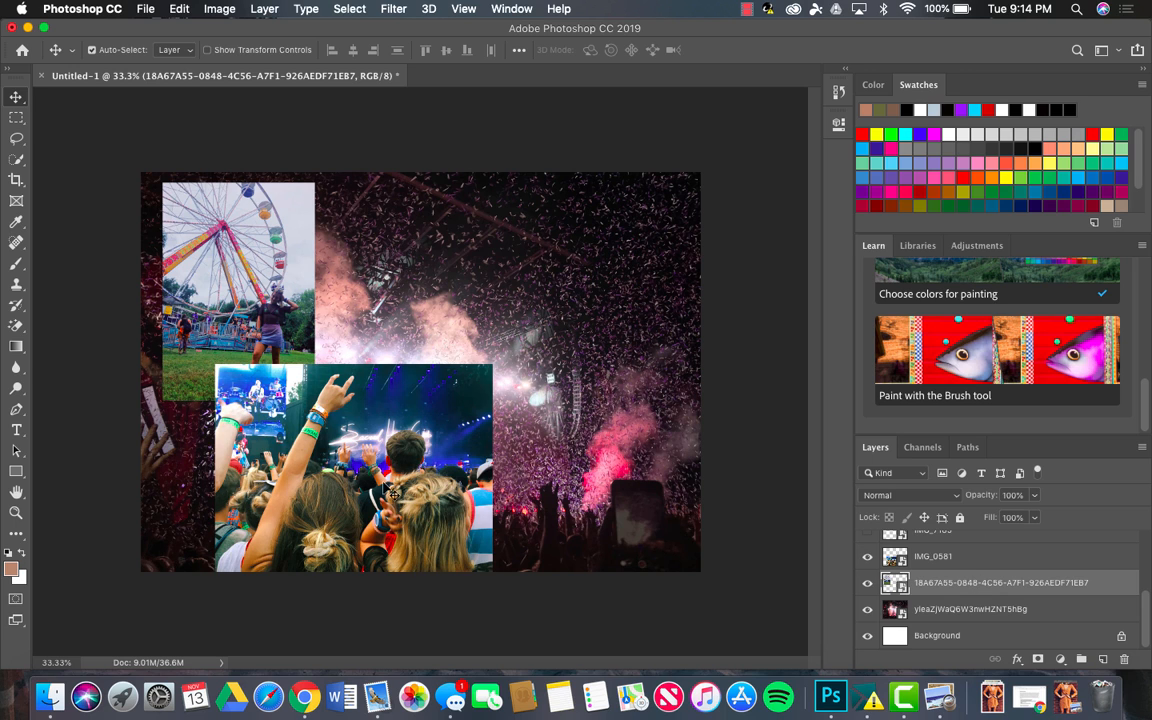
{"action": "key", "text": "super+t"}
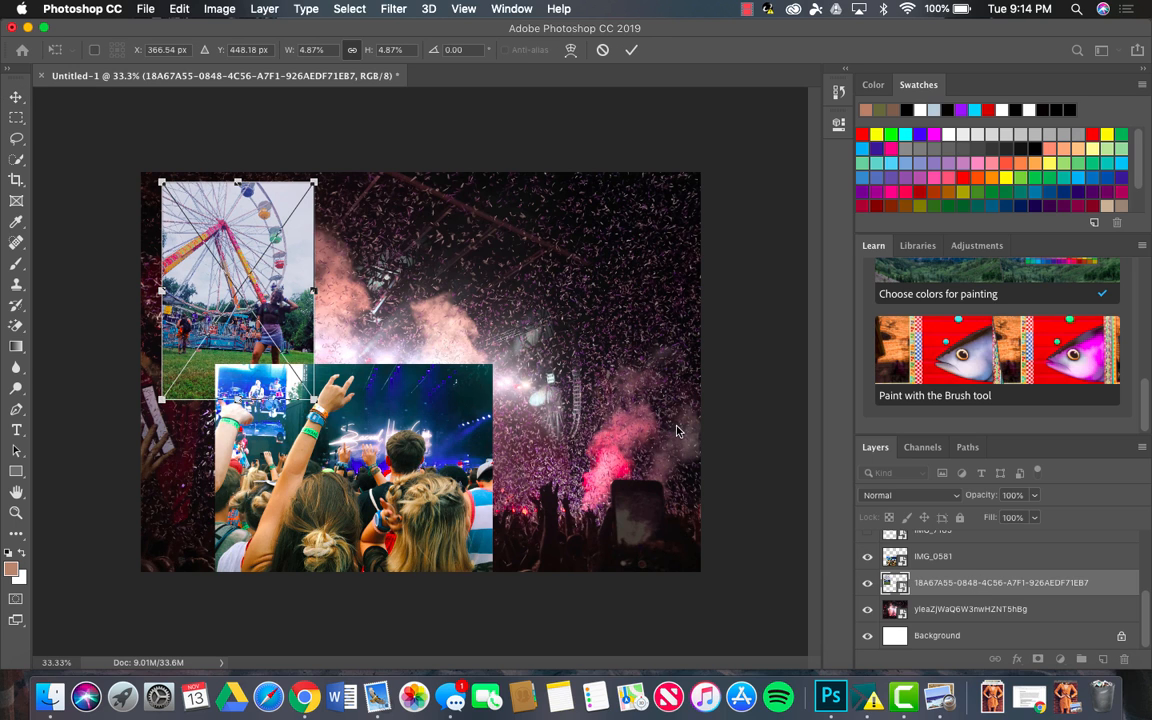
{"action": "key", "text": "Return"}
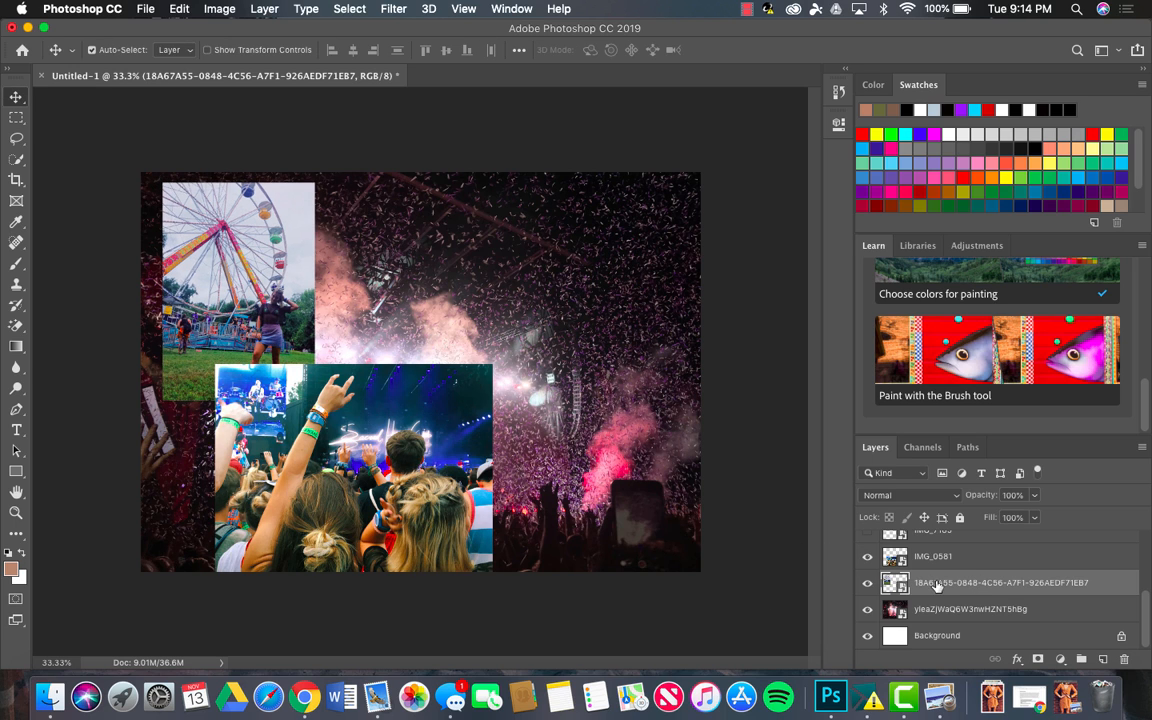
{"action": "left_click", "coordinate": [929, 553]}
{"action": "key", "text": "super+t"}
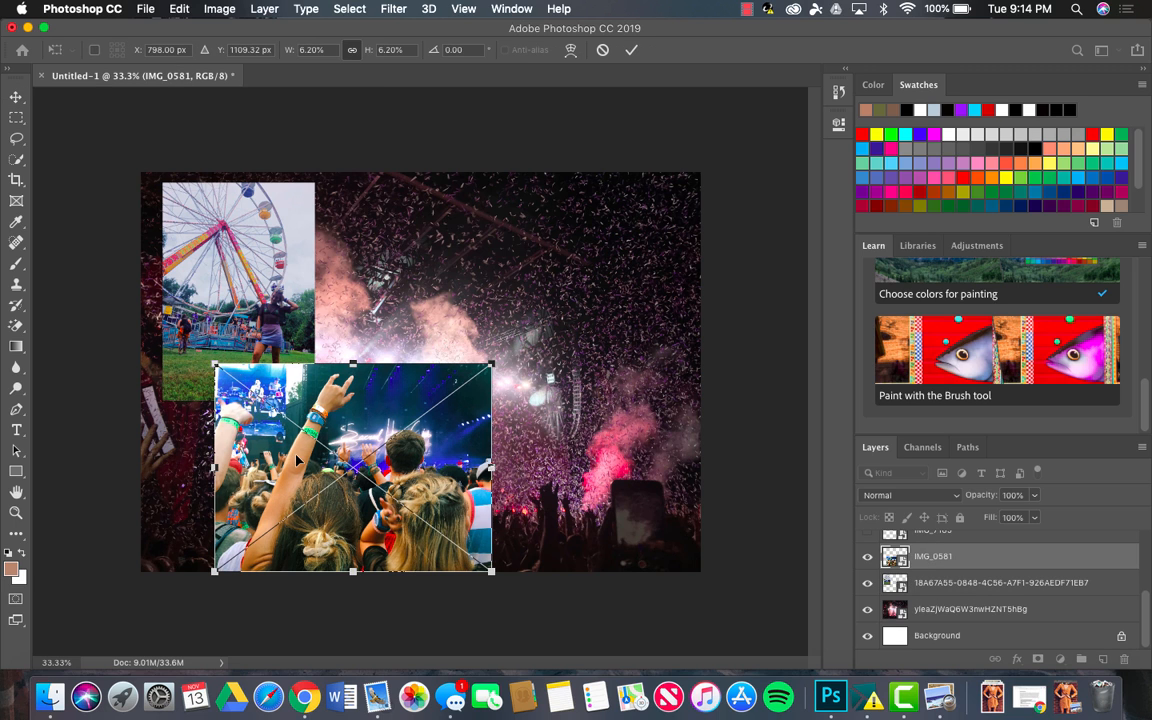
{"action": "left_click_drag", "start_coordinate": [297, 459], "coordinate": [290, 451]}
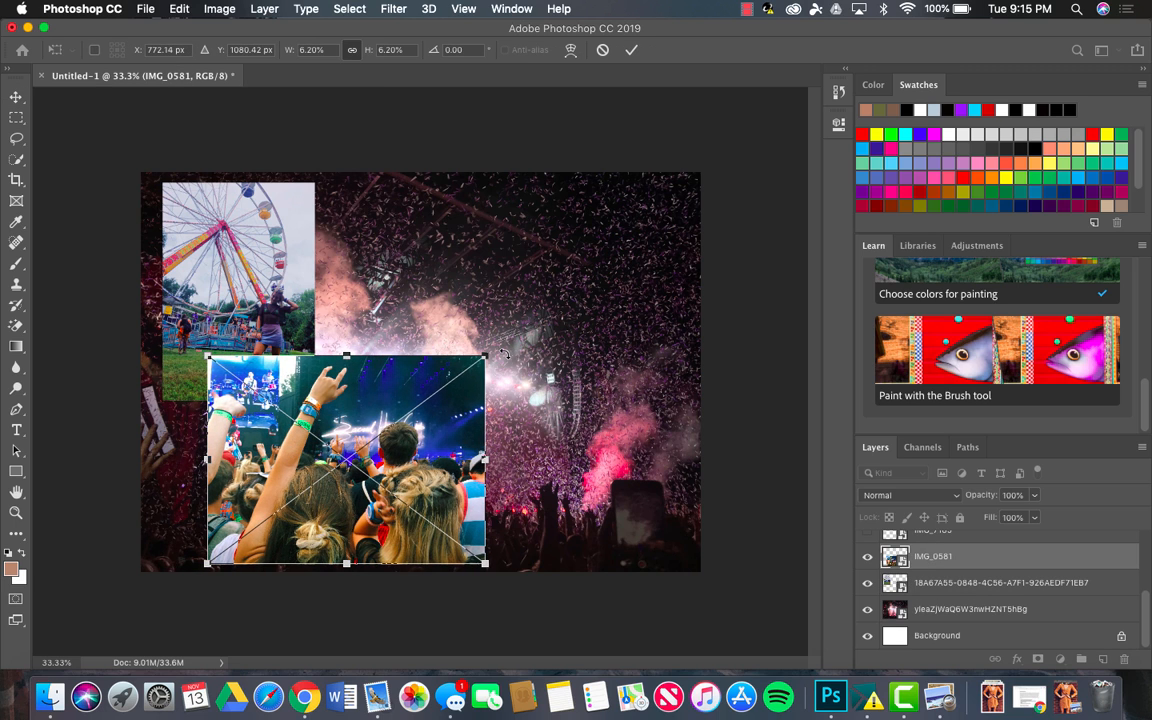
{"action": "key", "text": "Return"}
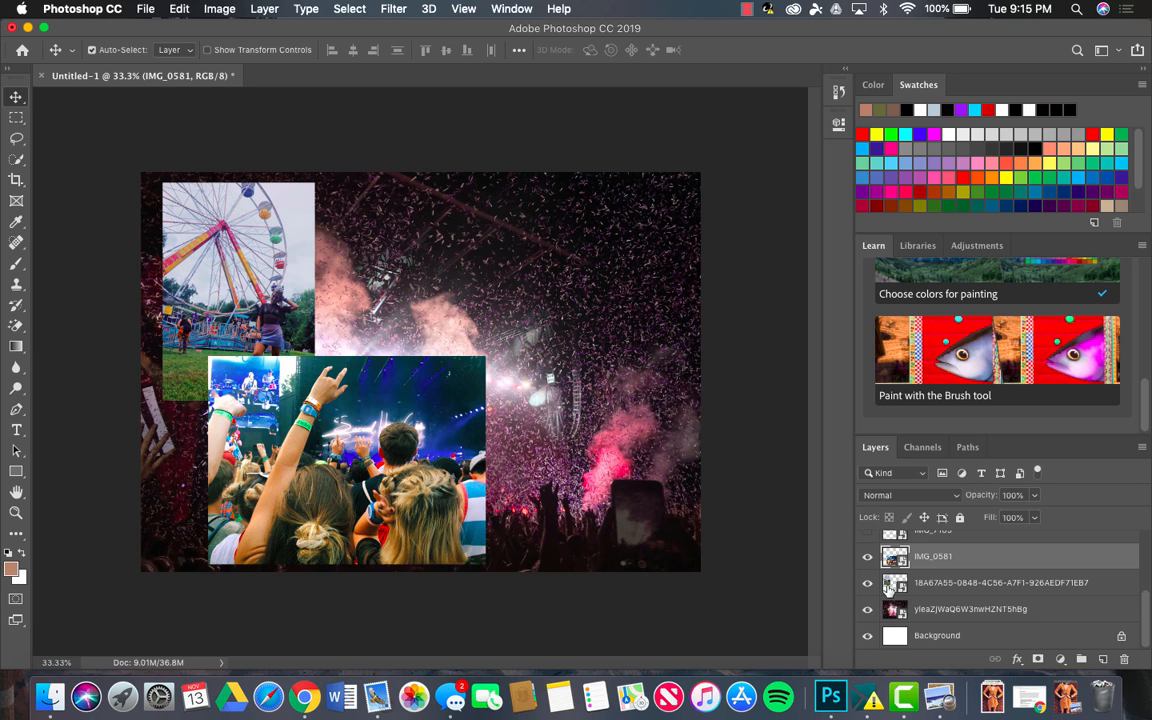
Move the Ferris-wheel layer above IMG_0581, and shrink the crowd photo to 5.79% so it overlaps beneath the Ferris-wheel photo
{"action": "left_click_drag", "start_coordinate": [940, 588], "coordinate": [880, 552]}
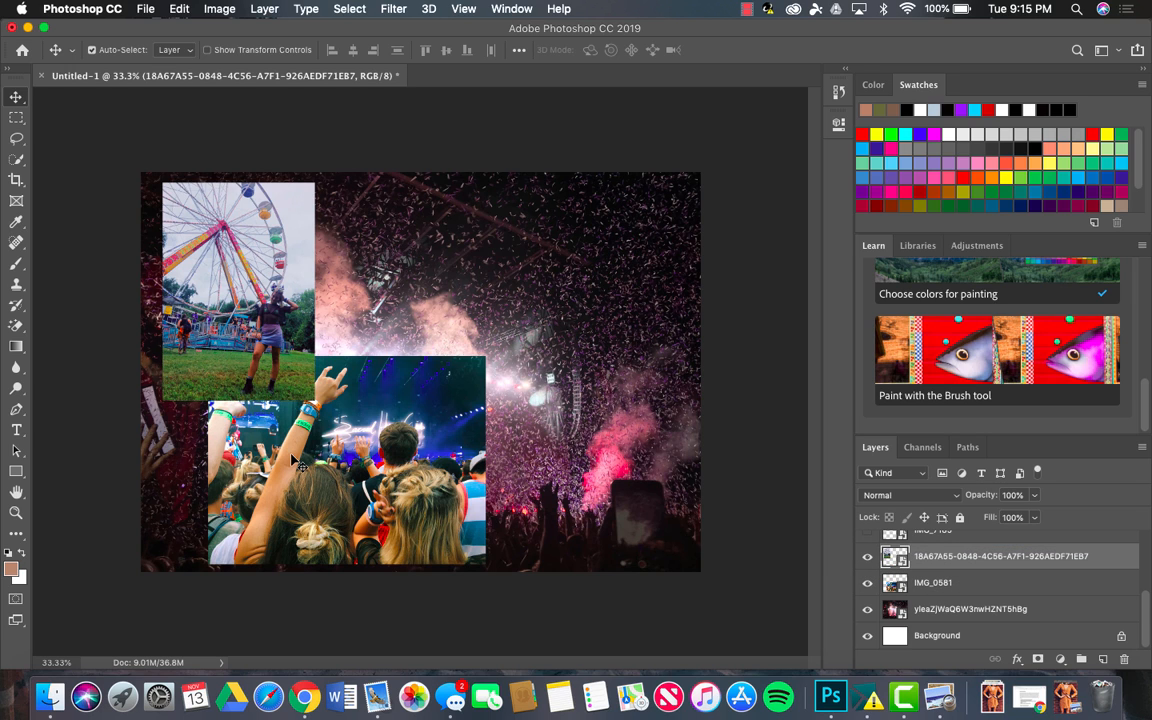
{"action": "left_click", "coordinate": [960, 584]}
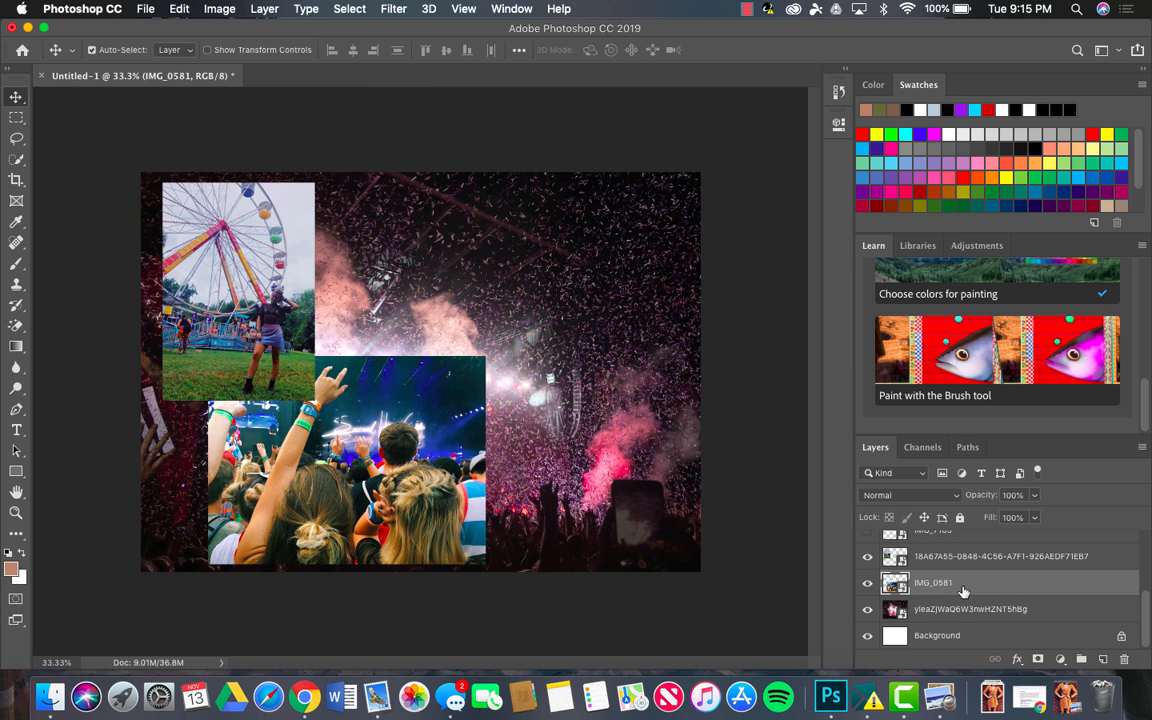
{"action": "key", "text": "super+t"}
{"action": "left_click_drag", "start_coordinate": [404, 456], "coordinate": [420, 458]}
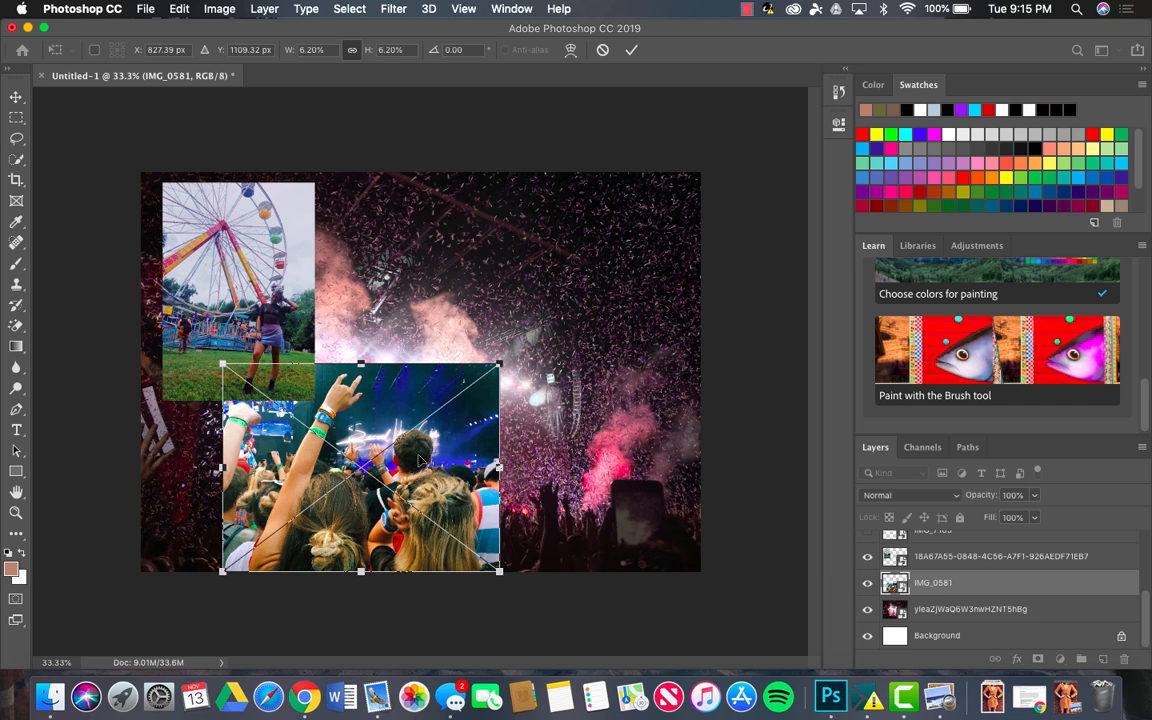
{"action": "left_click_drag", "start_coordinate": [498, 365], "coordinate": [478, 389]}
{"action": "left_click_drag", "start_coordinate": [440, 448], "coordinate": [443, 441]}
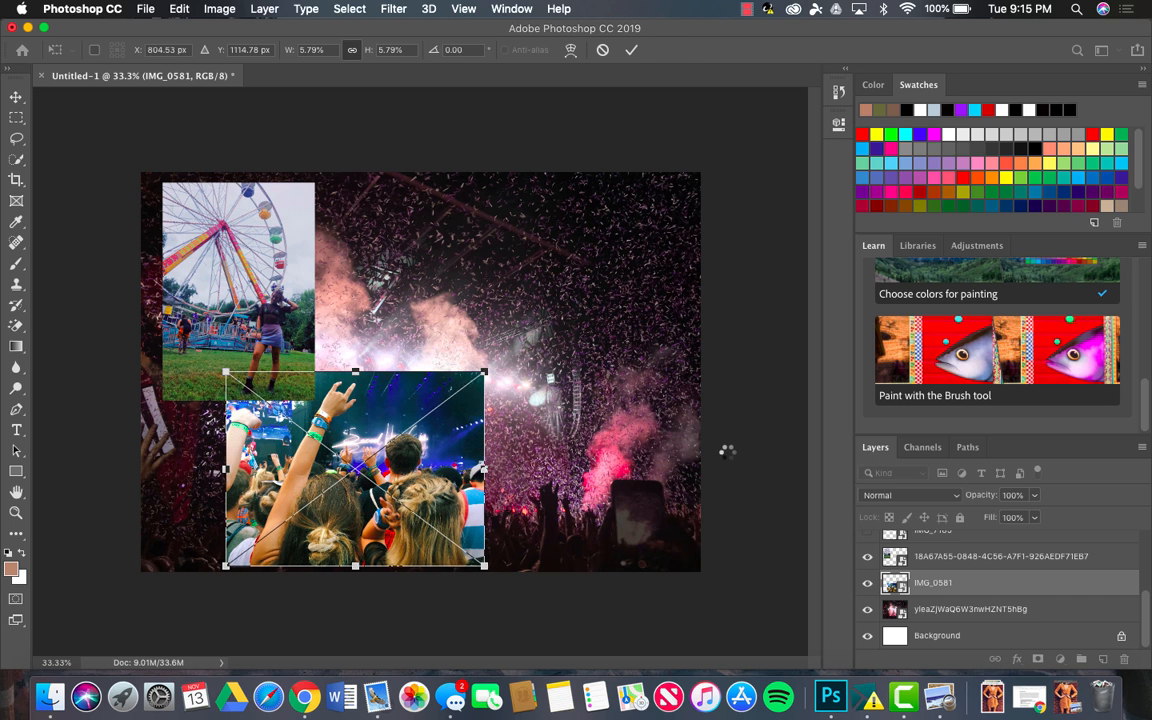
{"action": "key", "text": "Return"}
Show the stage photo IMG_7185, then resize and place it in the right half of the canvas
{"action": "scroll", "coordinate": [869, 600], "scroll_direction": "up", "scroll_amount": 5}
{"action": "left_click", "coordinate": [868, 623]}
{"action": "left_click", "coordinate": [933, 622]}
{"action": "key", "text": "super+t"}
{"action": "left_click_drag", "start_coordinate": [702, 333], "coordinate": [559, 226]}
{"action": "left_click_drag", "start_coordinate": [489, 148], "coordinate": [586, 226]}
{"action": "left_click_drag", "start_coordinate": [624, 319], "coordinate": [583, 348]}
{"action": "key", "text": "Return"}
Show the silhouette photo IMG_0527, shrink it and place it near the canvas's center, overlapping the stage and crowd photos
{"action": "left_click", "coordinate": [868, 596]}
{"action": "left_click", "coordinate": [953, 596]}
{"action": "key", "text": "super+t"}
{"action": "left_click_drag", "start_coordinate": [543, 160], "coordinate": [487, 236]}
{"action": "left_click_drag", "start_coordinate": [466, 302], "coordinate": [487, 337]}
{"action": "key", "text": "Return"}
Show the group photo, fit it at 4.41% beside the Ferris-wheel photo on the upper edge, and move the IMG_0527 layer above it
{"action": "left_click", "coordinate": [868, 569]}
{"action": "left_click", "coordinate": [945, 570]}
{"action": "key", "text": "super+t"}
{"action": "left_click_drag", "start_coordinate": [363, 160], "coordinate": [289, 246]}
{"action": "left_click_drag", "start_coordinate": [254, 367], "coordinate": [407, 282]}
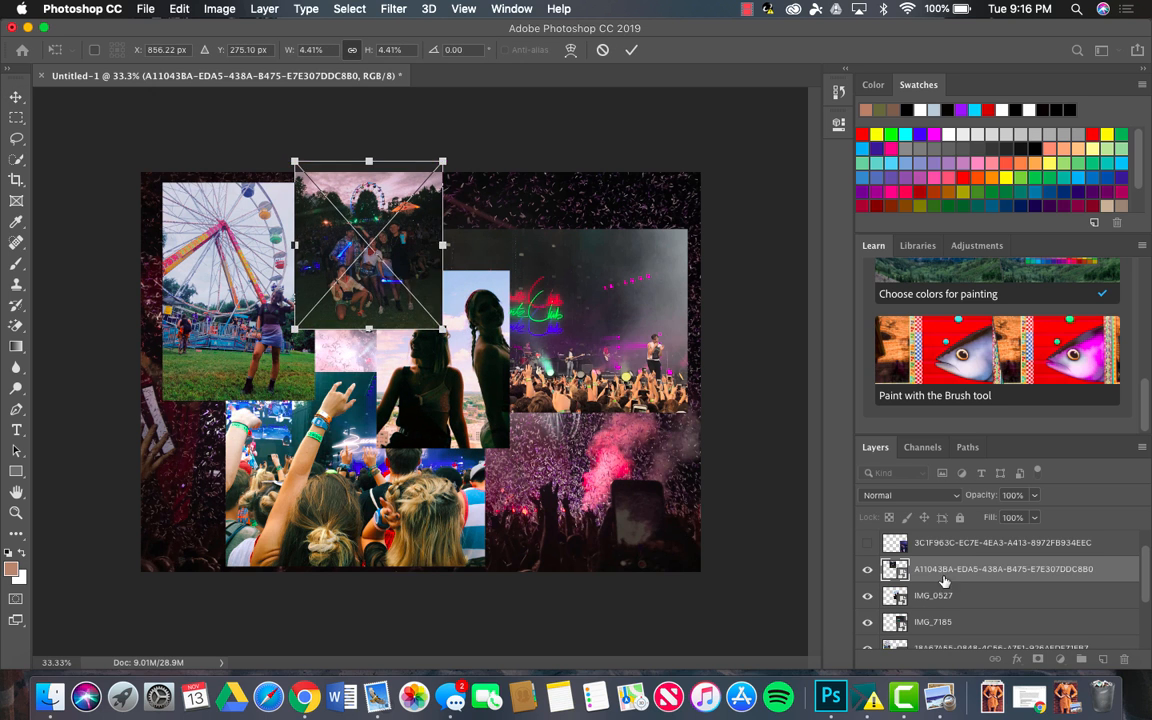
{"action": "key", "text": "Return"}
{"action": "left_click_drag", "start_coordinate": [935, 596], "coordinate": [935, 558]}
Show the photo of the couple at dusk and shrink it within the canvas's lower-right corner
{"action": "left_click", "coordinate": [868, 570]}
{"action": "left_click", "coordinate": [945, 570]}
{"action": "key", "text": "super+t"}
{"action": "left_click_drag", "start_coordinate": [702, 324], "coordinate": [680, 351]}
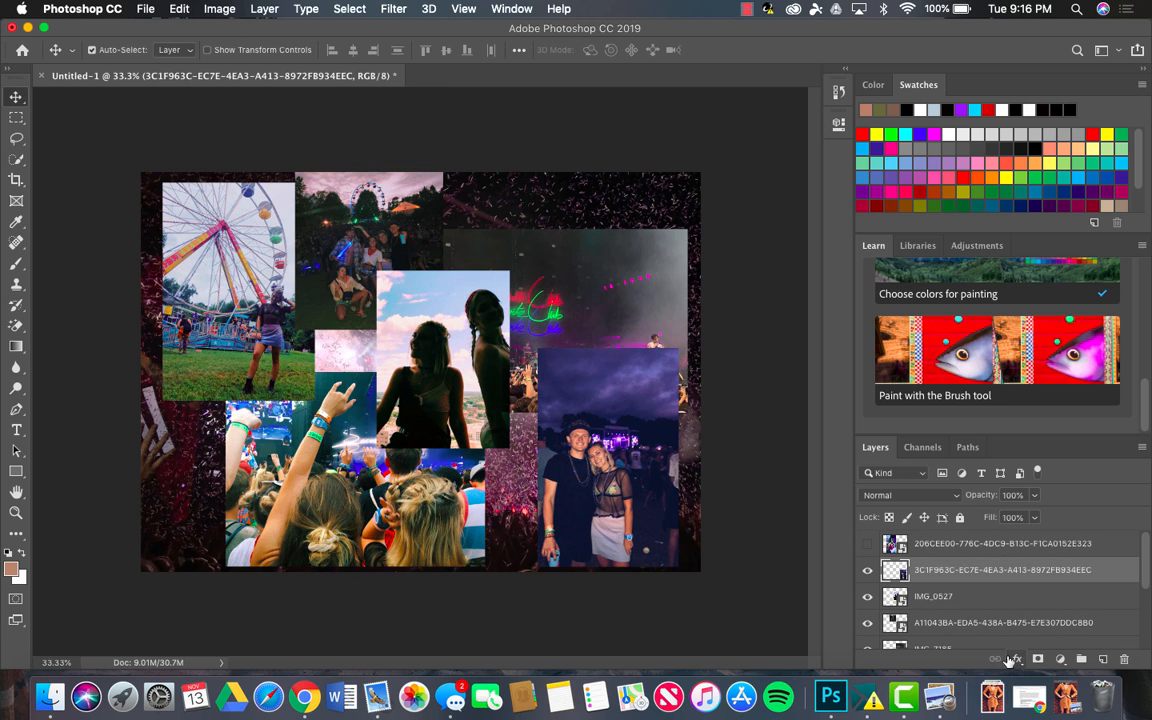
Move the stage layer IMG_7185 above the couple layer, and the silhouette layer IMG_0527 above IMG_7185
{"action": "left_click", "coordinate": [950, 597]}
{"action": "left_click", "coordinate": [958, 641]}
{"action": "left_click", "coordinate": [955, 611]}
{"action": "key", "text": "super+t"}
{"action": "left_click", "coordinate": [940, 636]}
{"action": "key", "text": "super+t"}
{"action": "left_click_drag", "start_coordinate": [935, 635], "coordinate": [931, 548]}
{"action": "left_click_drag", "start_coordinate": [933, 611], "coordinate": [930, 552]}
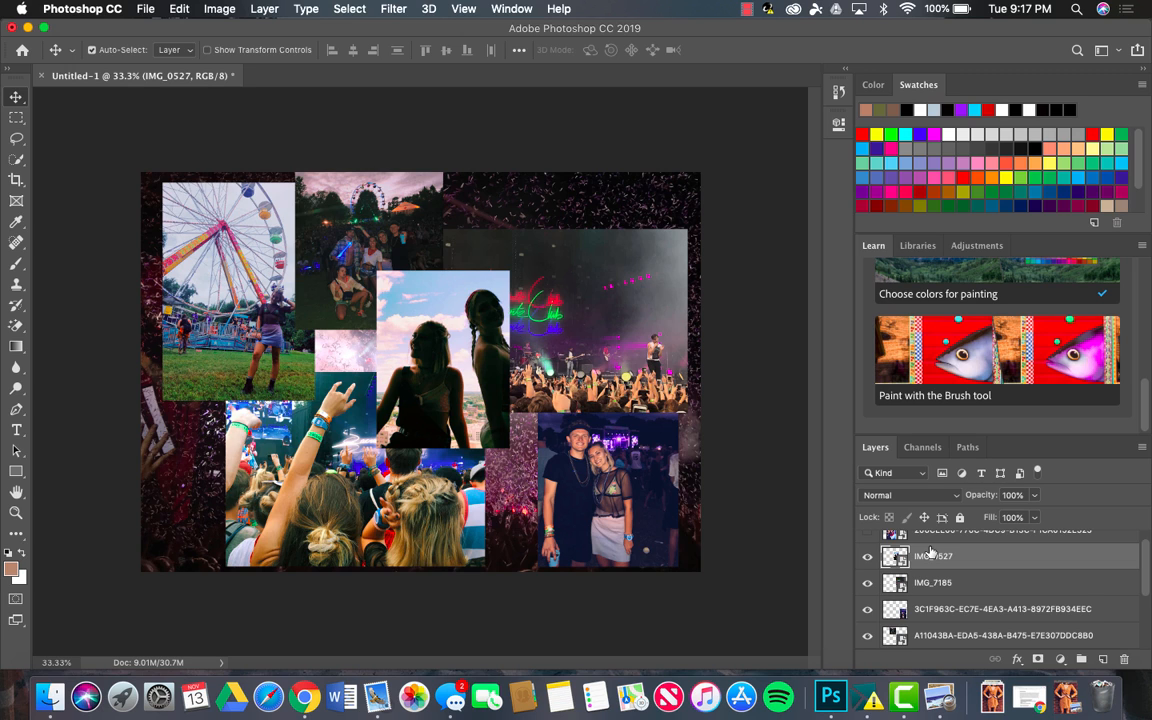
{"action": "scroll", "coordinate": [930, 552], "scroll_direction": "up", "scroll_amount": 1}
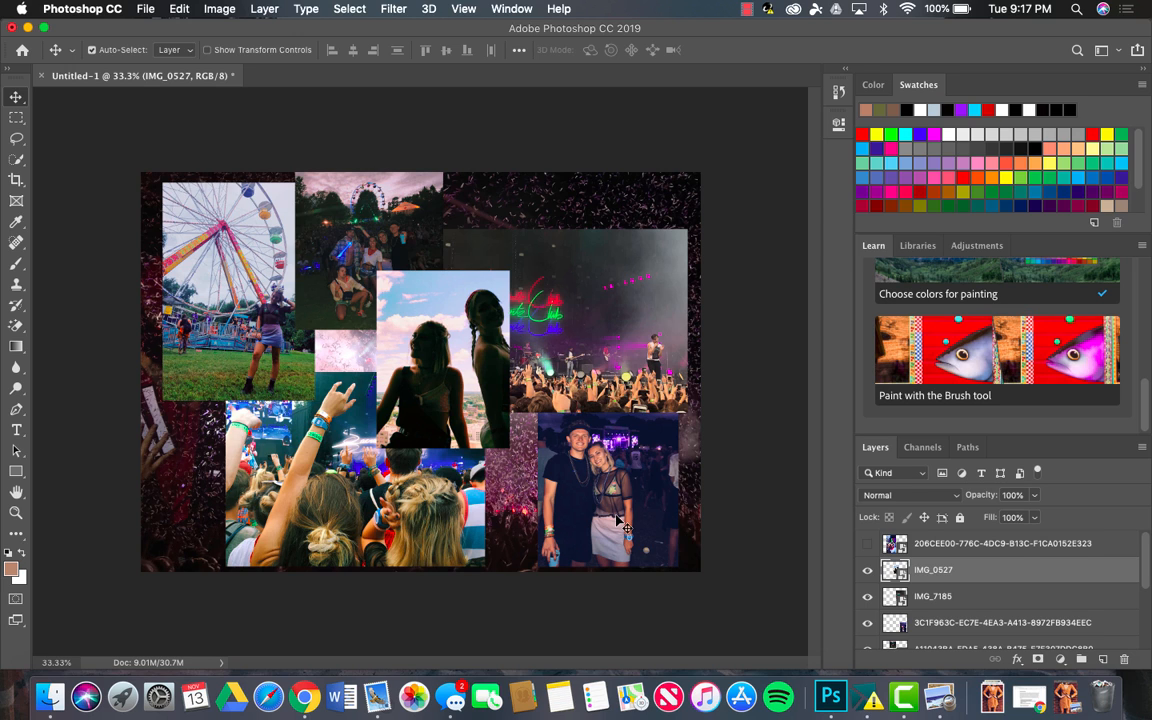
Show the photo of the two smiling women, shrink it and place it near the canvas's upper-right corner
{"action": "left_click", "coordinate": [870, 545]}
{"action": "left_click", "coordinate": [400, 310]}
{"action": "key", "text": "super+t"}
{"action": "left_click_drag", "start_coordinate": [449, 174], "coordinate": [332, 405]}
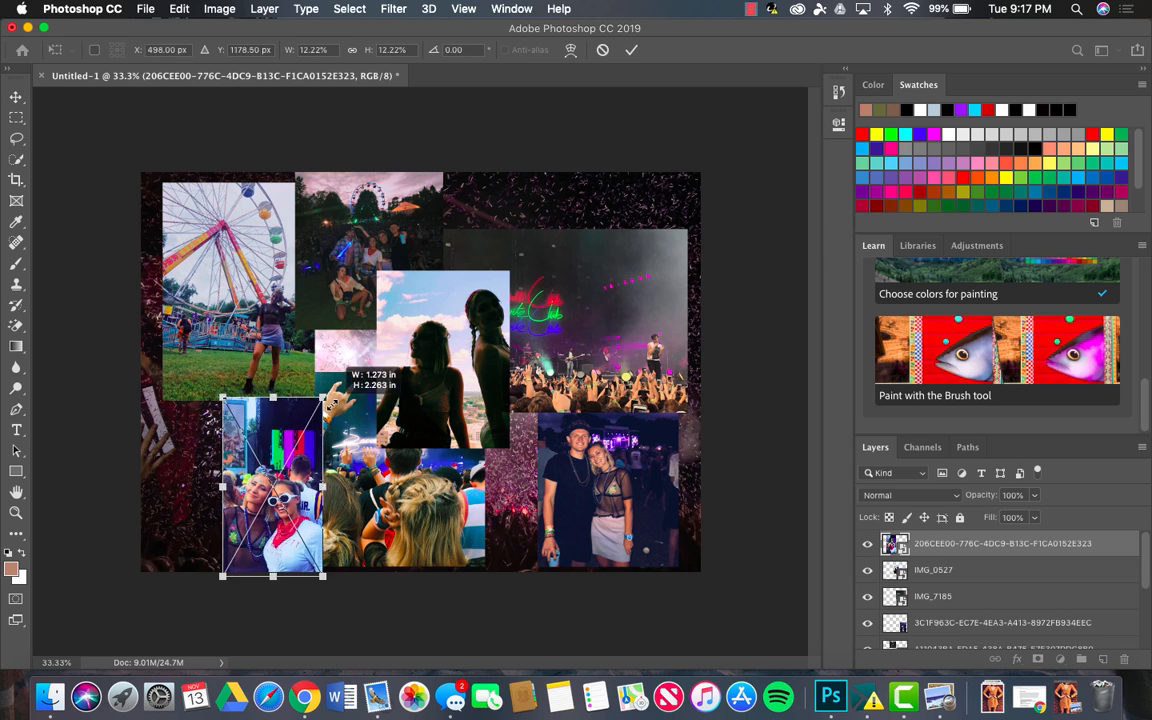
{"action": "left_click_drag", "start_coordinate": [268, 460], "coordinate": [623, 193]}
{"action": "key", "text": "Return"}
Reposition the group, Ferris-wheel, couple and silhouette photos to spread out the collage, and select the crowd photo IMG_0581
{"action": "left_click_drag", "start_coordinate": [365, 228], "coordinate": [357, 225]}
{"action": "left_click_drag", "start_coordinate": [254, 238], "coordinate": [234, 249]}
{"action": "left_click_drag", "start_coordinate": [637, 497], "coordinate": [697, 514]}
{"action": "left_click_drag", "start_coordinate": [480, 385], "coordinate": [497, 398]}
{"action": "left_click_drag", "start_coordinate": [350, 290], "coordinate": [350, 302]}
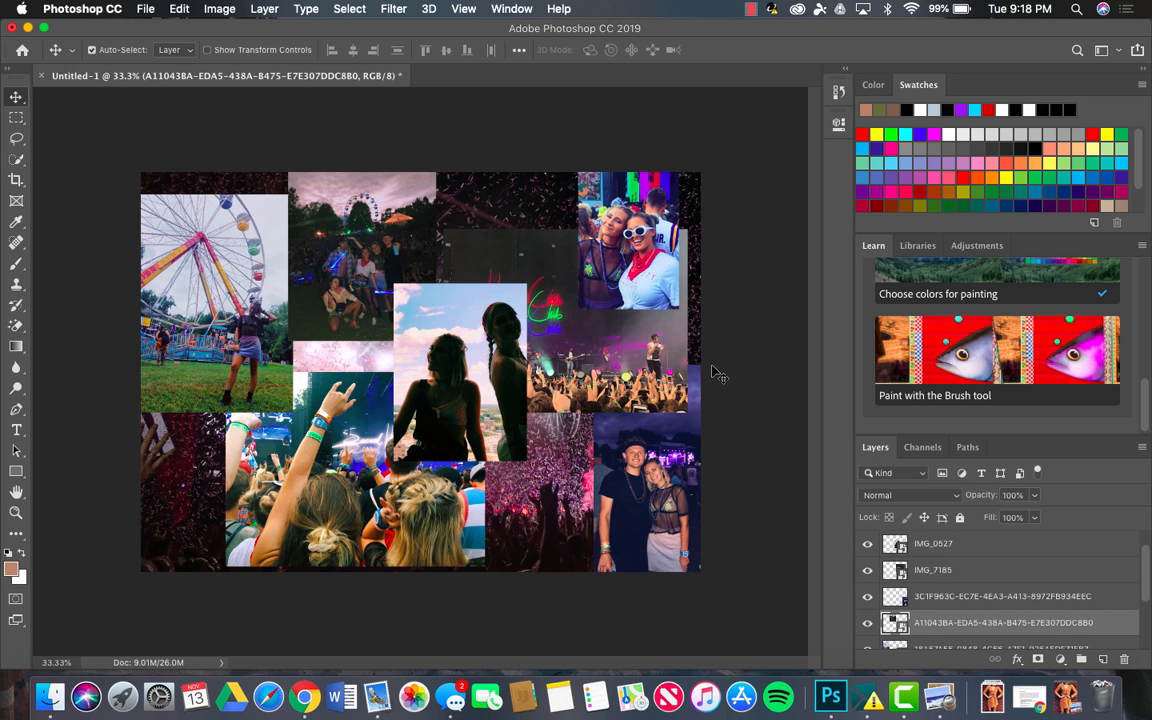
{"action": "left_click", "coordinate": [716, 374]}
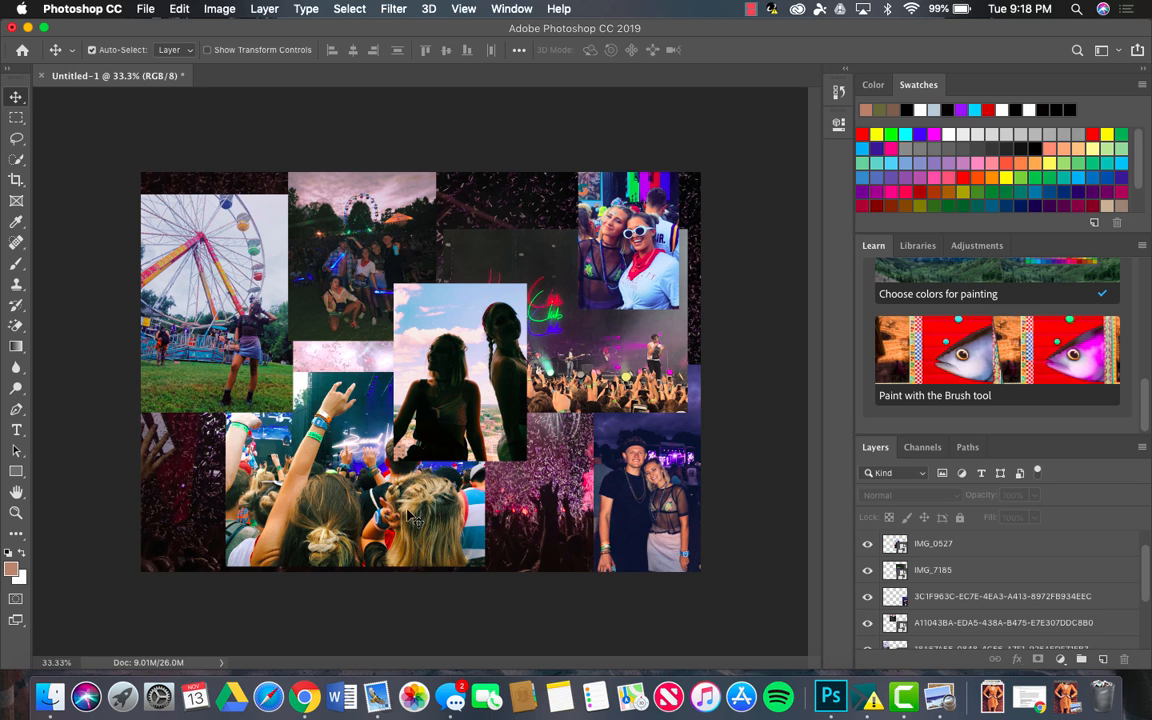
{"action": "left_click", "coordinate": [295, 448]}
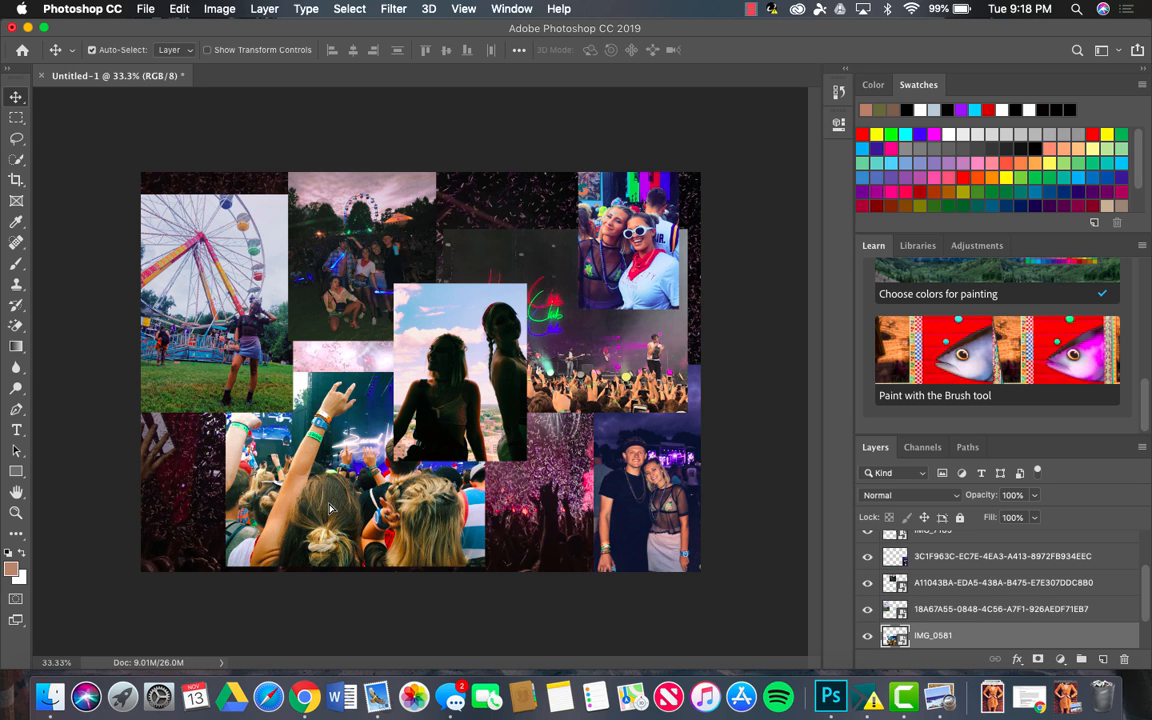
Align the crowd photo IMG_0581 with the canvas's lower edge, shift the silhouette photo IMG_0527 slightly left, and deselect all layers
{"action": "mouse_move", "coordinate": [330, 505]}
{"action": "left_mouse_down"}
{"action": "mouse_move", "coordinate": [338, 514]}
{"action": "mouse_move", "coordinate": [348, 498]}
{"action": "left_mouse_up"}
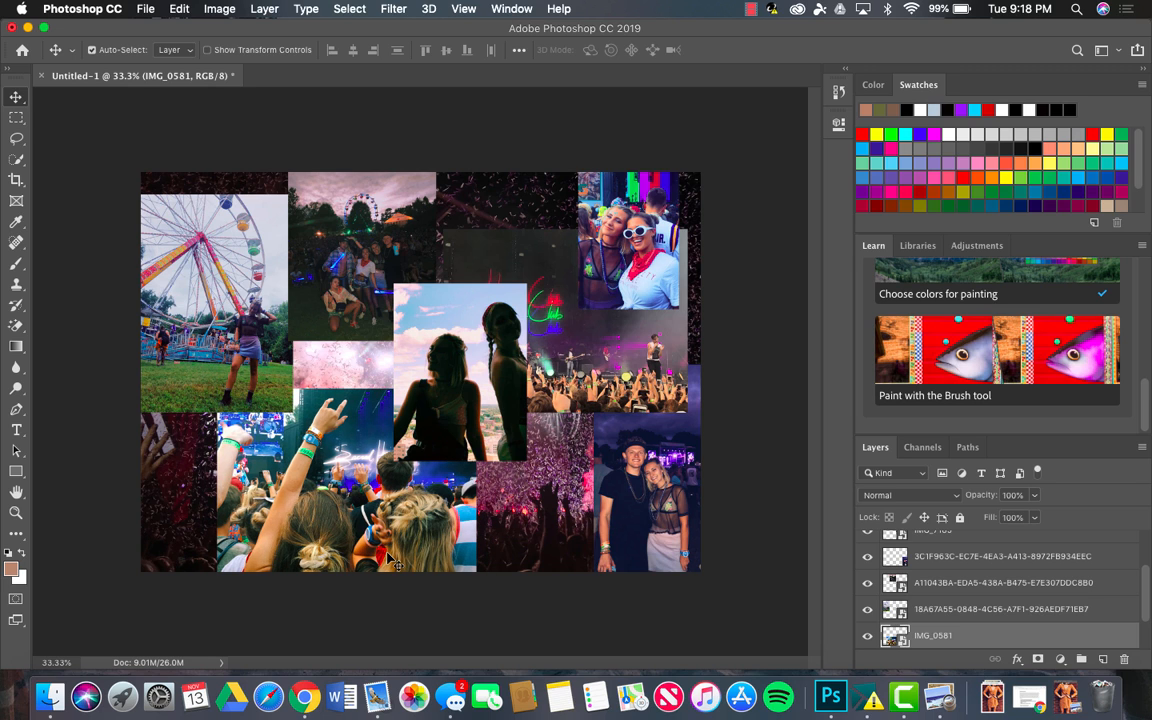
{"action": "left_click", "coordinate": [522, 625]}
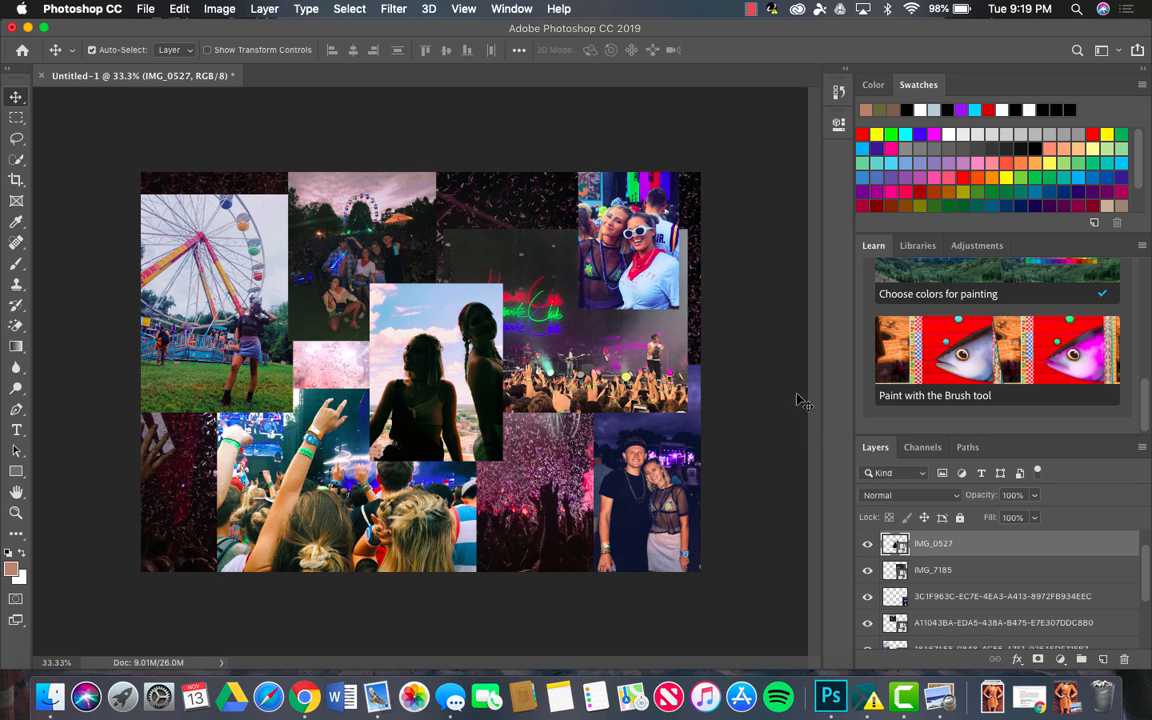
{"action": "left_click", "coordinate": [743, 370]}
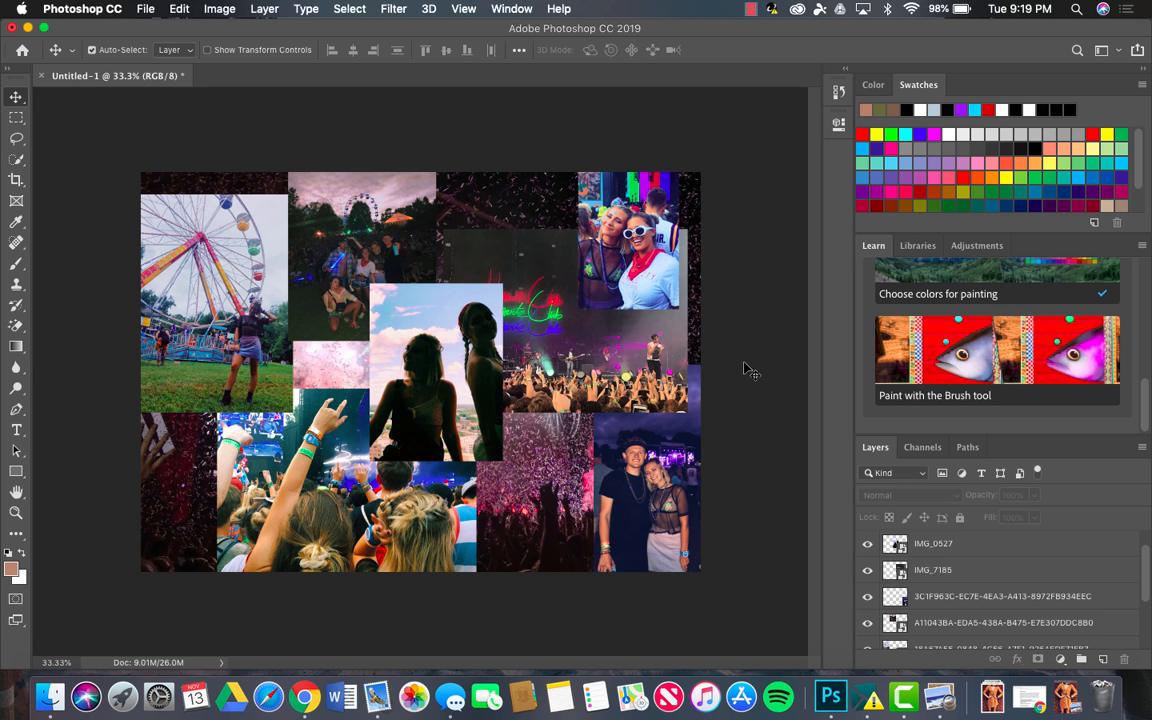
{"action": "left_click", "coordinate": [752, 9]}
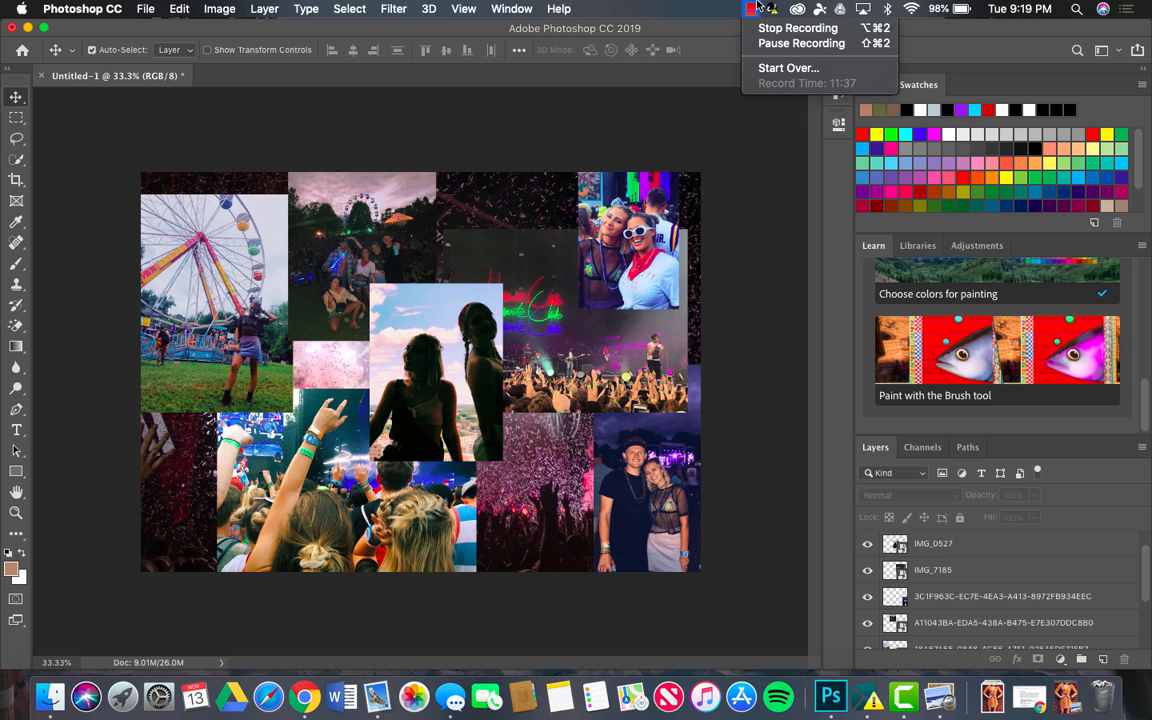
{"action": "left_click", "coordinate": [703, 235]}
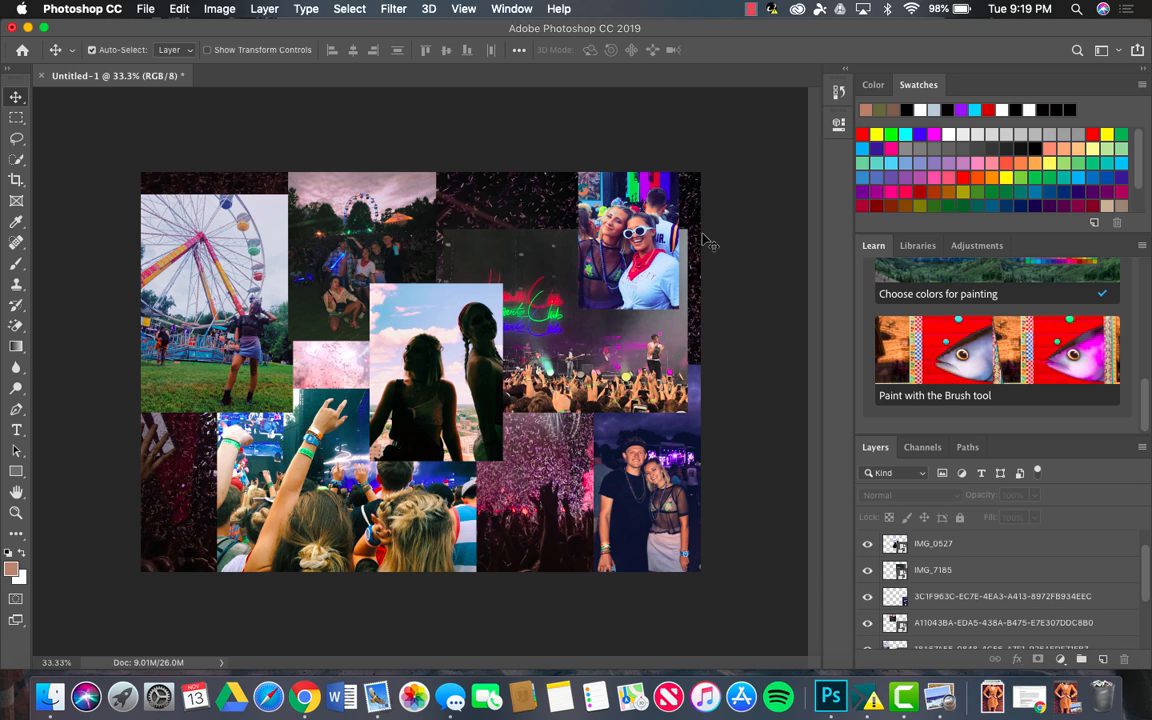
Delete the layer with the photo of the two smiling women and undo the deletion
{"action": "left_click", "coordinate": [618, 235]}
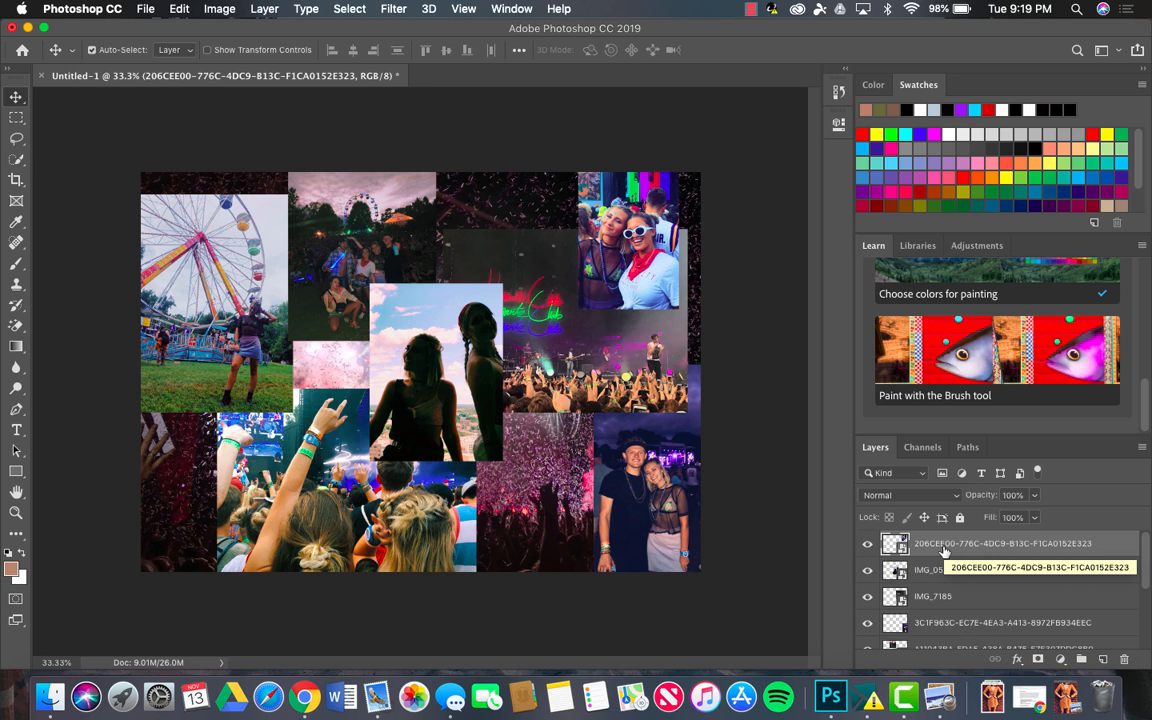
{"action": "key", "text": "Delete"}
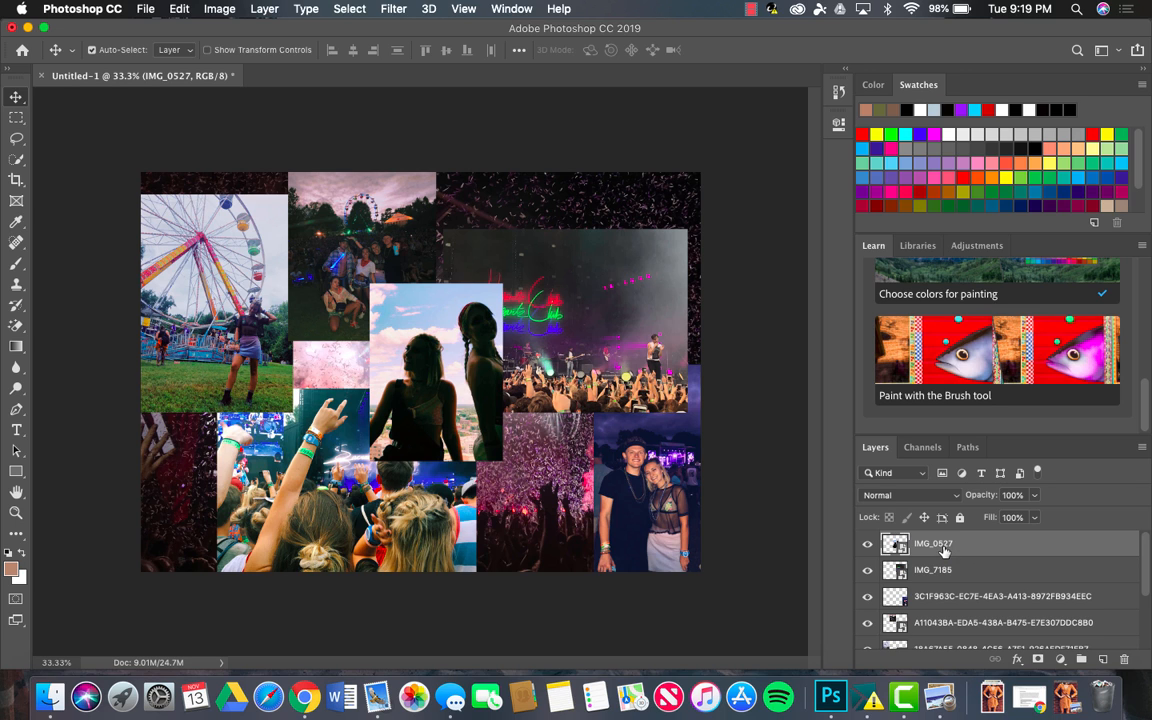
{"action": "left_click", "coordinate": [146, 9]}
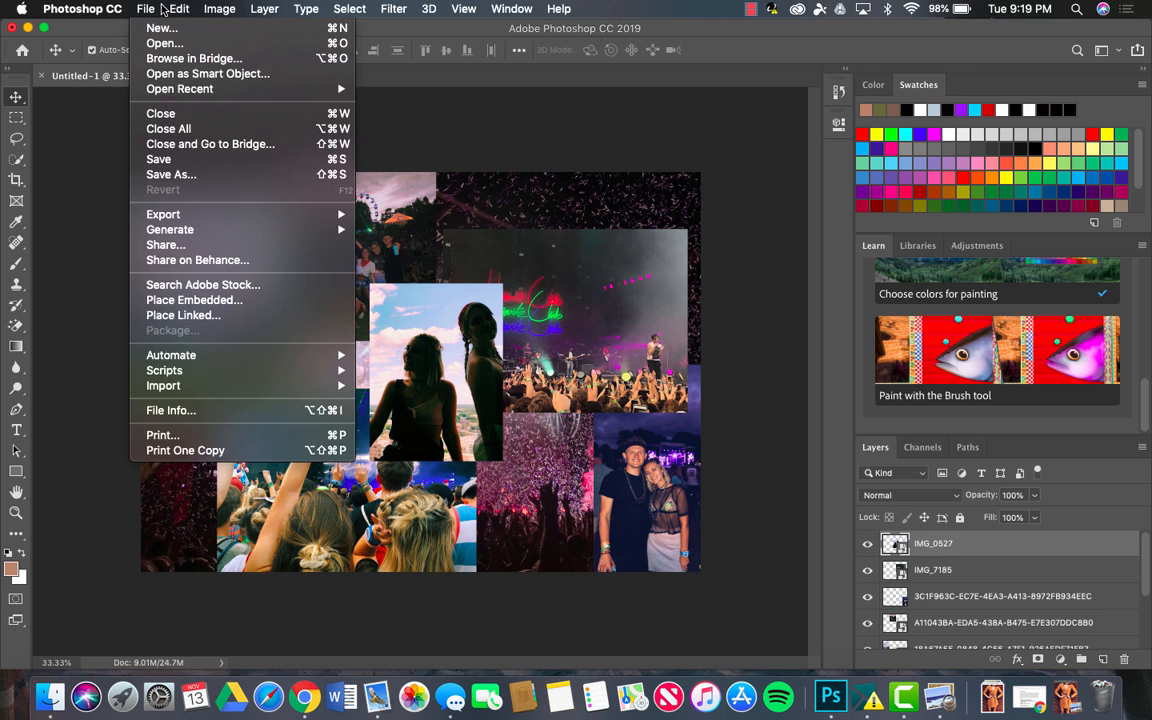
{"action": "mouse_move", "coordinate": [180, 10]}
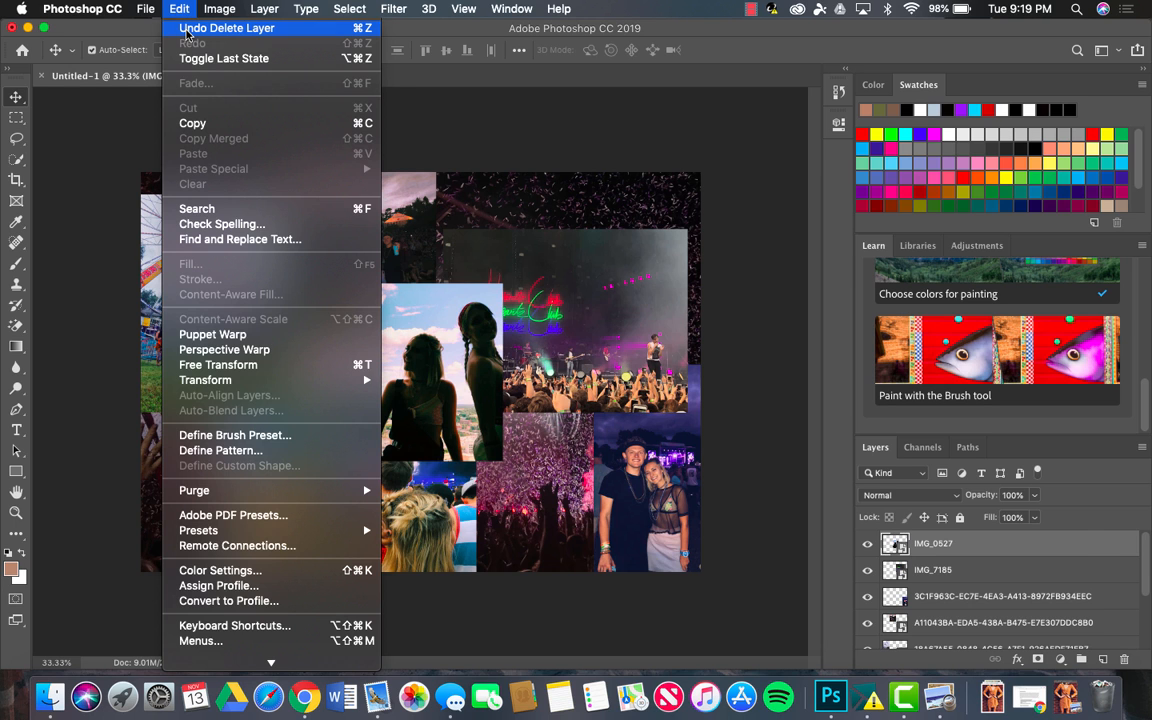
{"action": "left_click", "coordinate": [186, 30]}
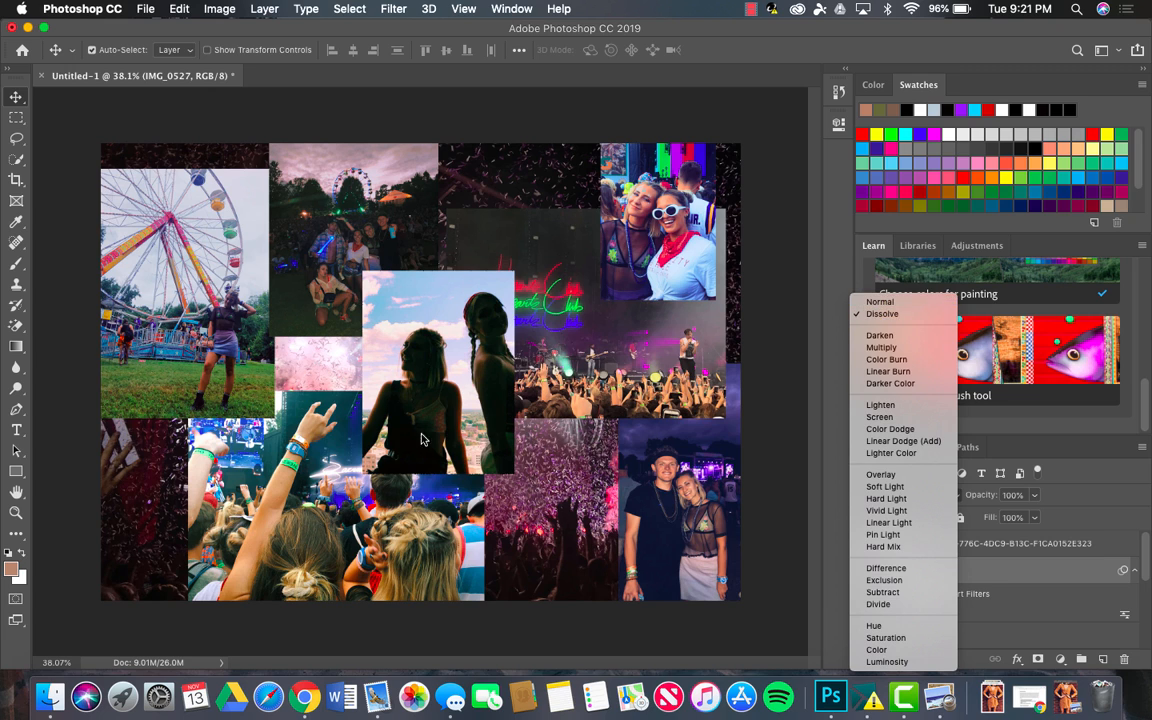
Preview the blending modes on the silhouette layer IMG_0527 and set it to Luminosity
{"action": "left_click", "coordinate": [911, 304]}
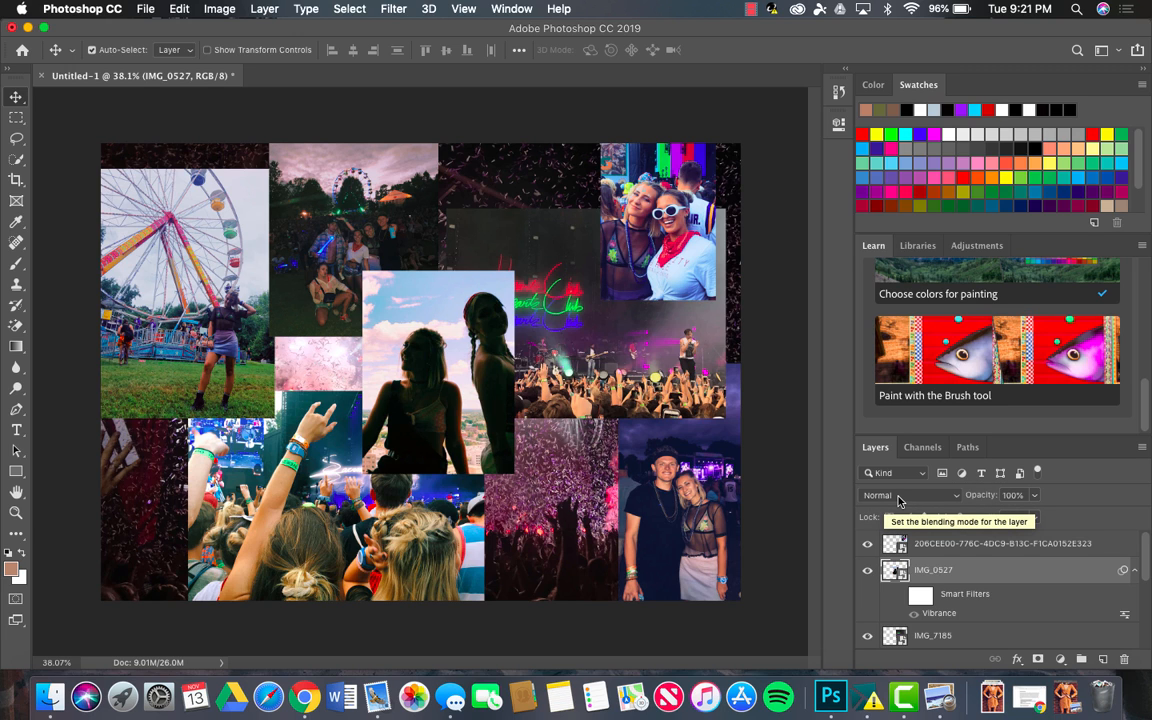
{"action": "left_click", "coordinate": [898, 498]}
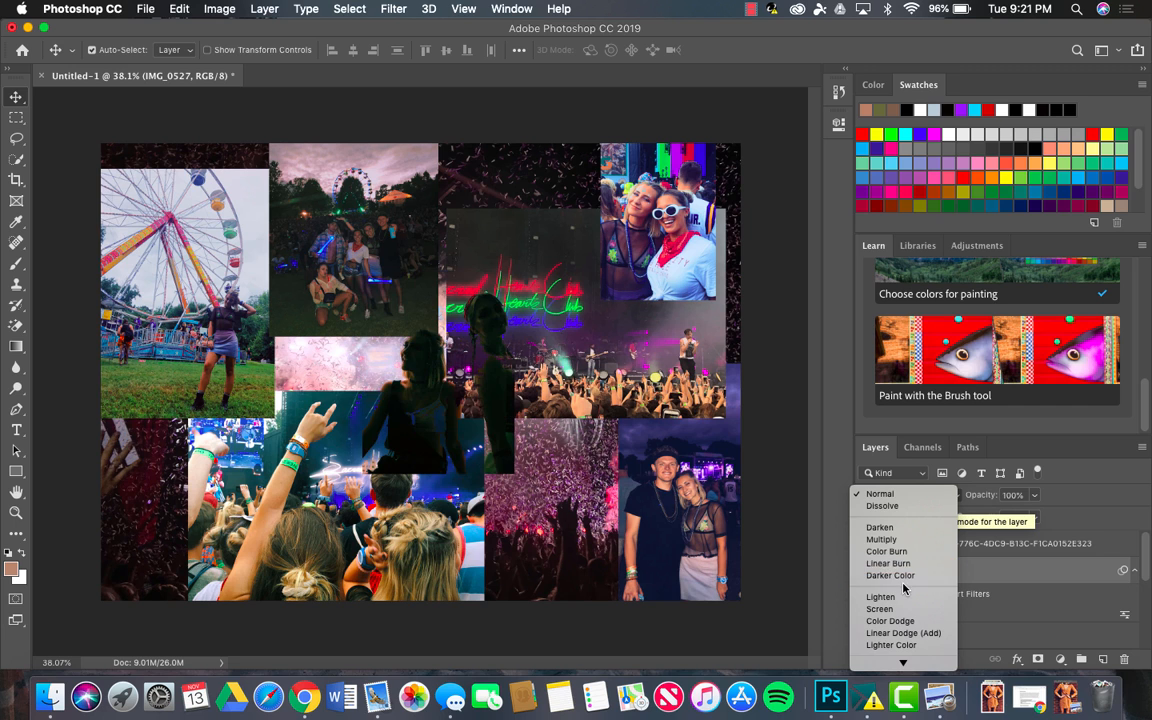
{"action": "scroll", "coordinate": [908, 580], "scroll_direction": "down", "scroll_amount": 3}
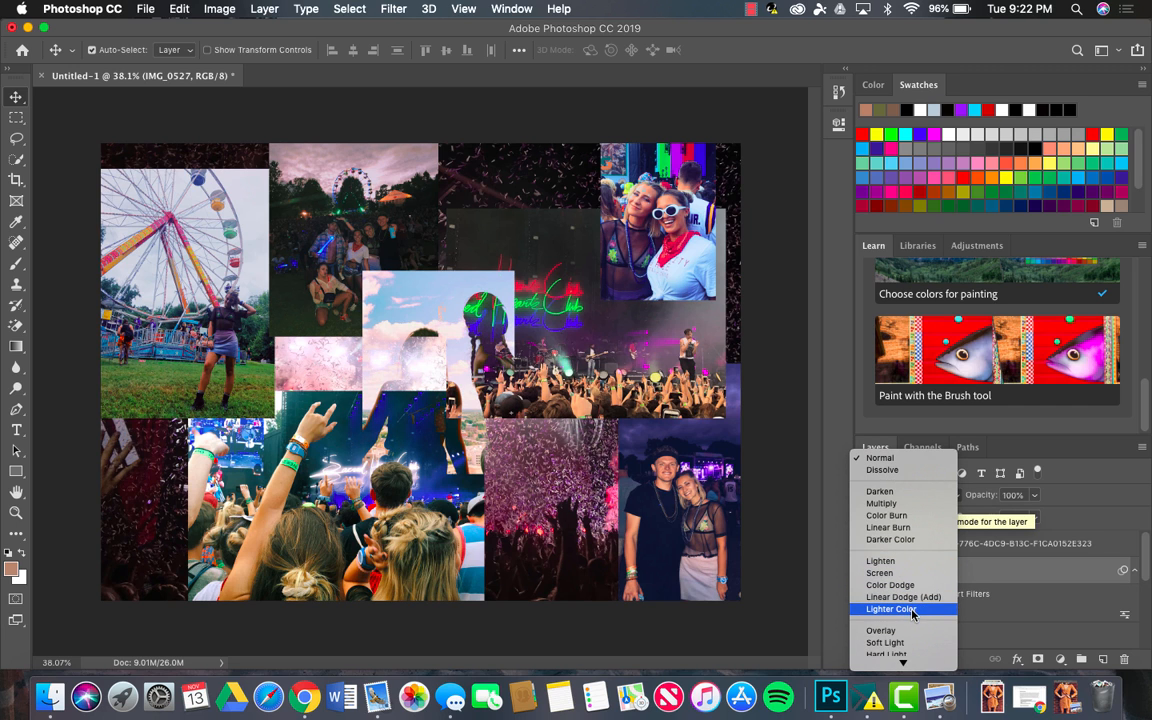
{"action": "scroll", "coordinate": [912, 605], "scroll_direction": "down", "scroll_amount": 5}
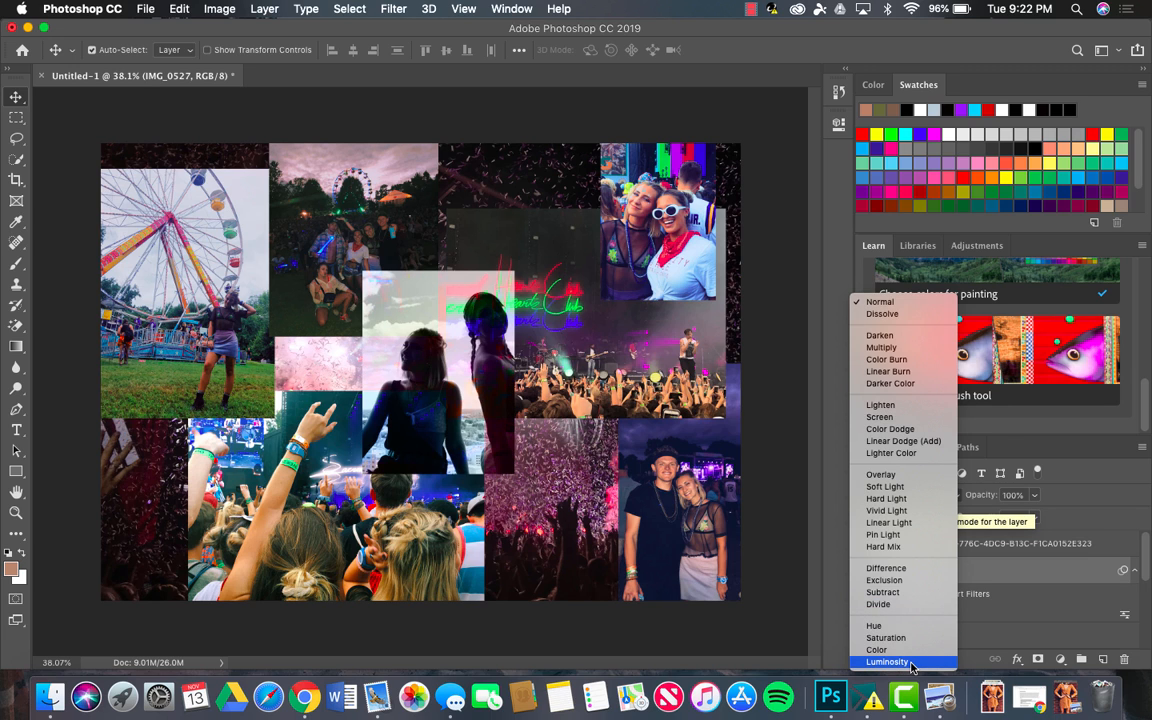
{"action": "left_click", "coordinate": [887, 662]}
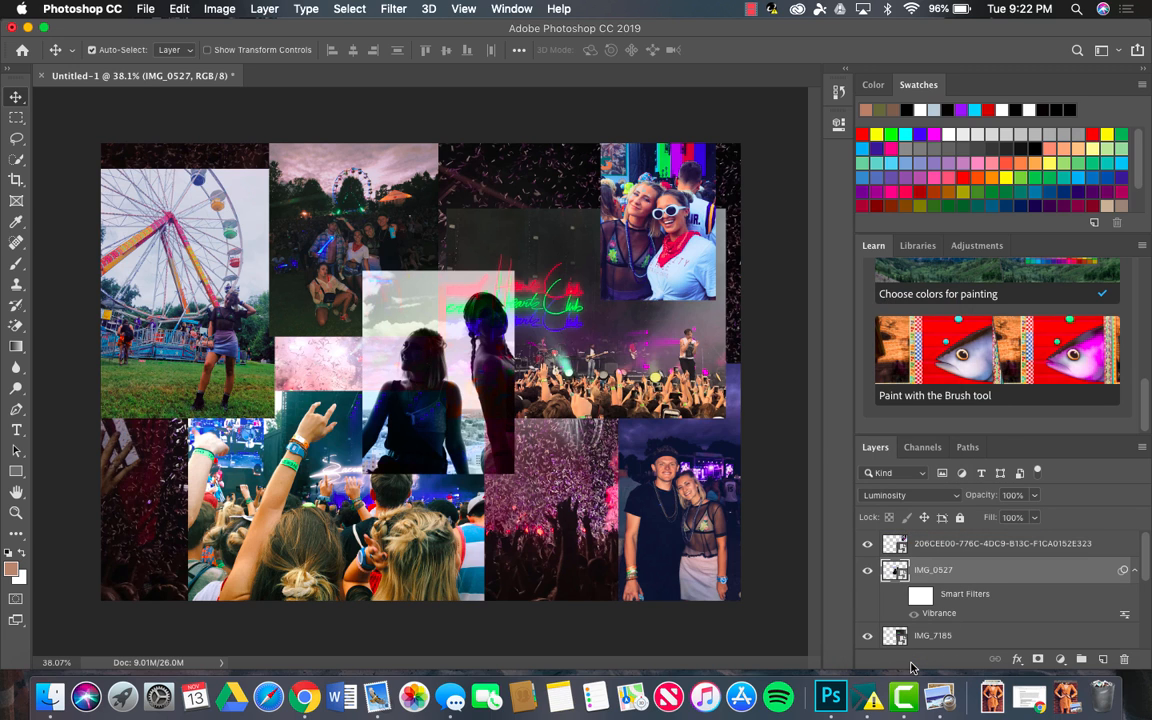